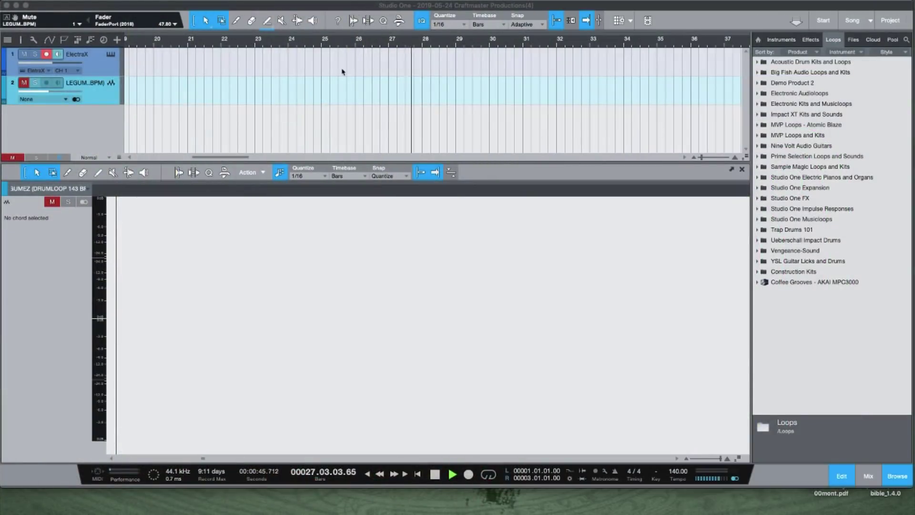
# - Stop playback and return the playhead to bar 1, keeping the ElectraX part in view
pyautogui.click(251, 135)
pyautogui.moveTo(192, 157); pyautogui.dragTo(212, 158)
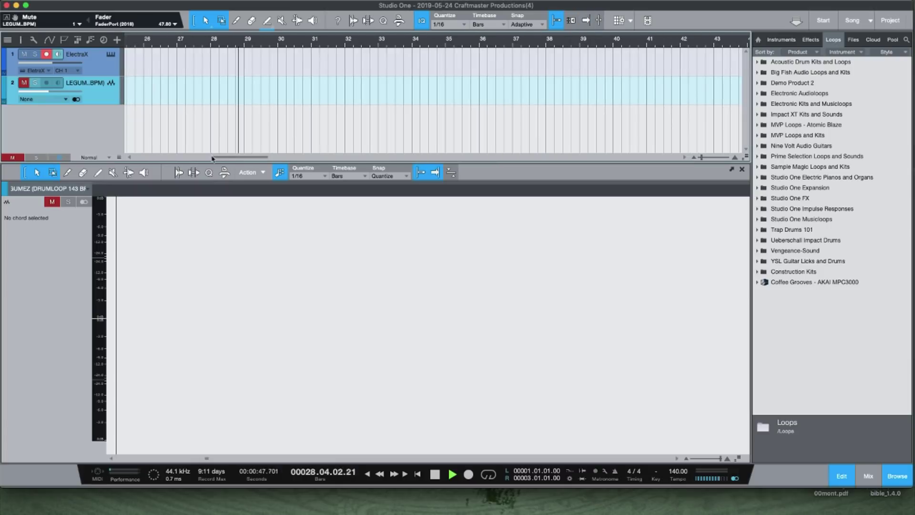
pyautogui.press('f')
pyautogui.press('space')
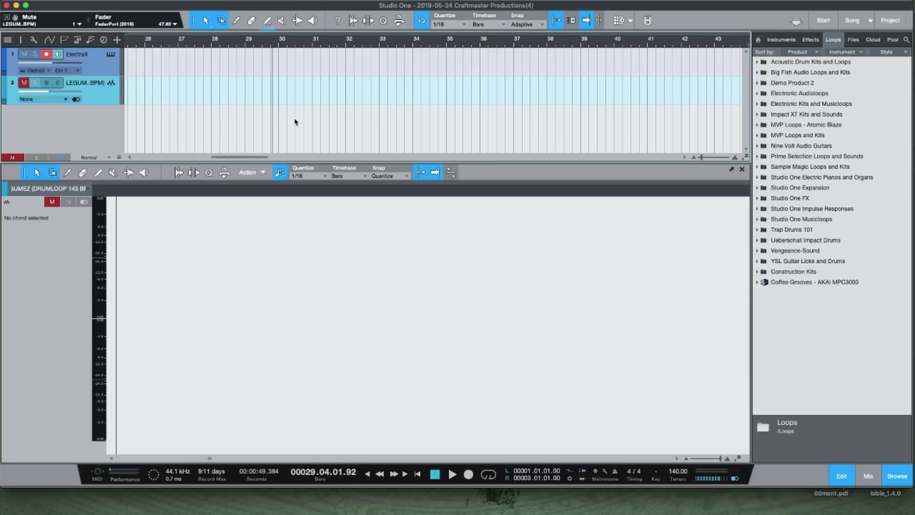
pyautogui.press('Home')
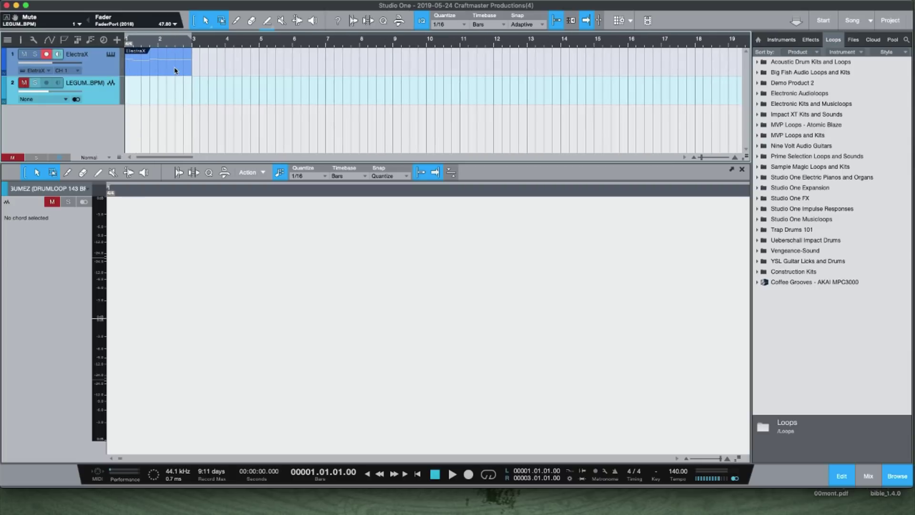
# - Audition the ElectraX part, open it in the piano roll, and delete all its notes
pyautogui.press('space')
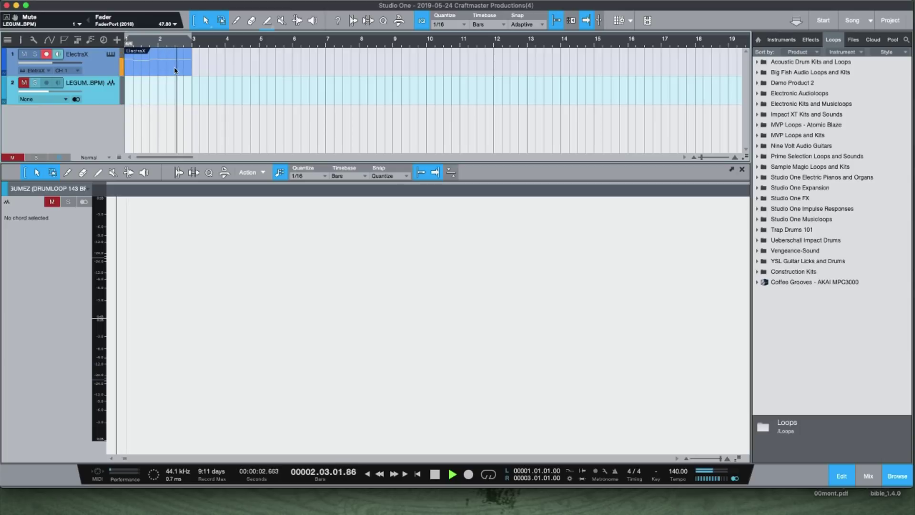
pyautogui.press('space')
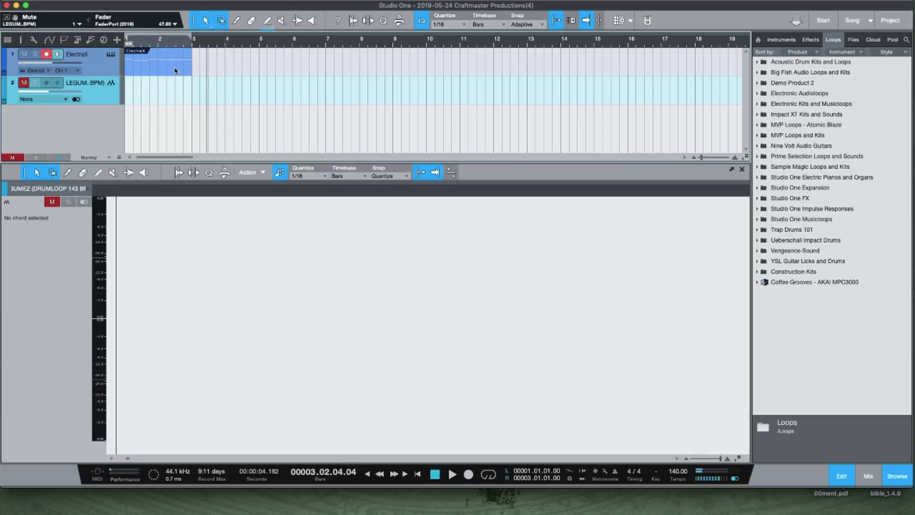
pyautogui.click(175, 70)
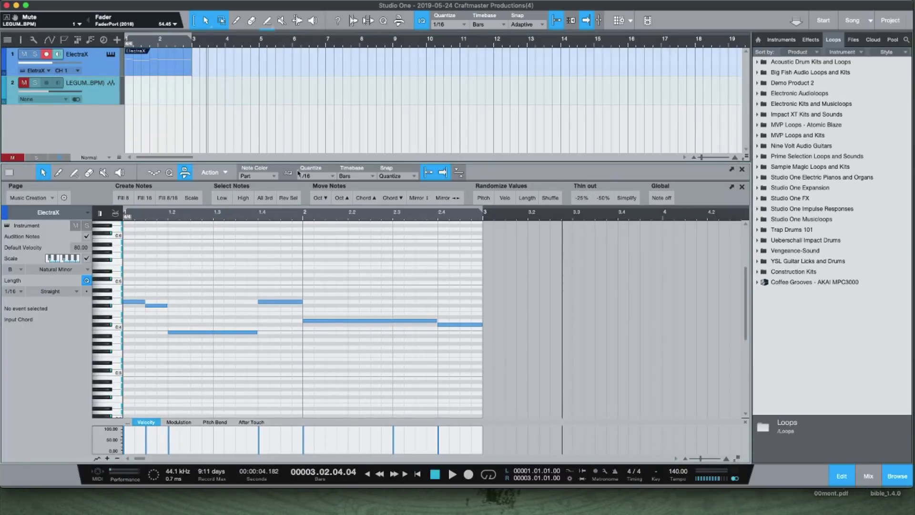
pyautogui.click(185, 173)
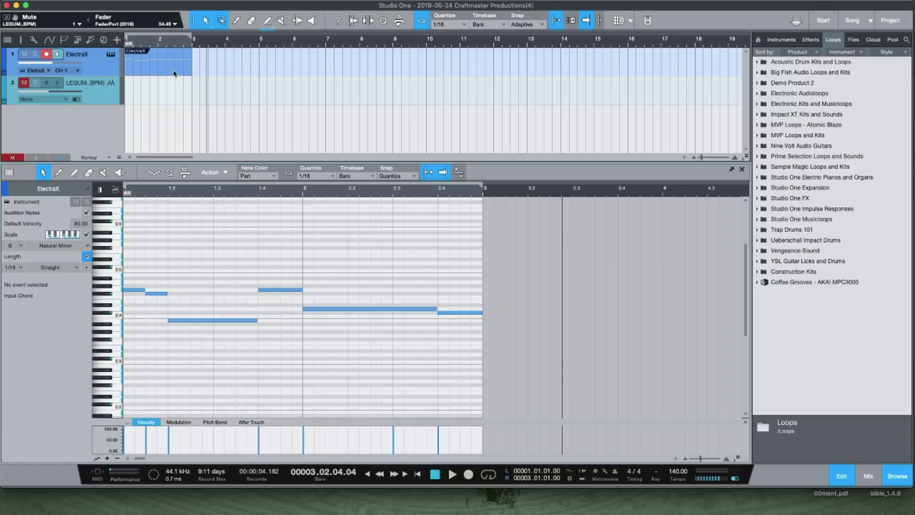
pyautogui.moveTo(507, 370); pyautogui.dragTo(97, 244)
pyautogui.press('Delete')
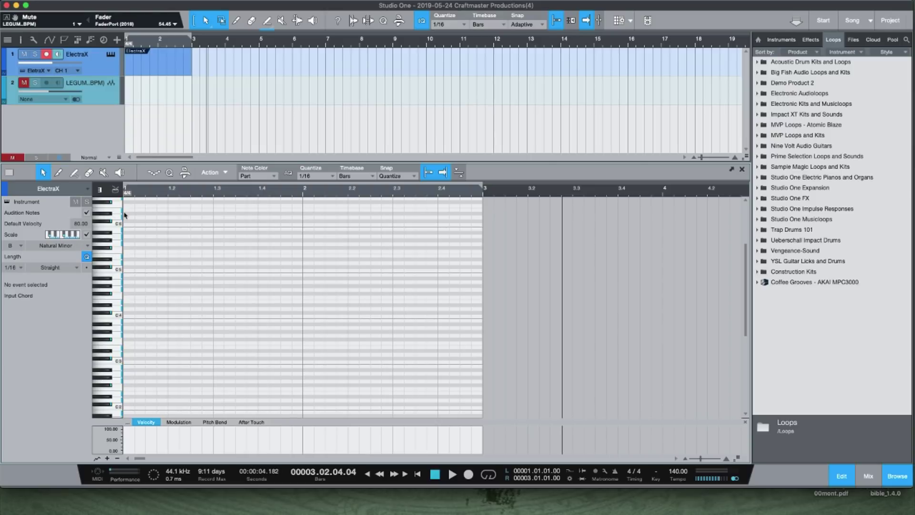
# - Show the piano-roll macros and switch the macro page from Global to Music Creation
pyautogui.click(186, 174)
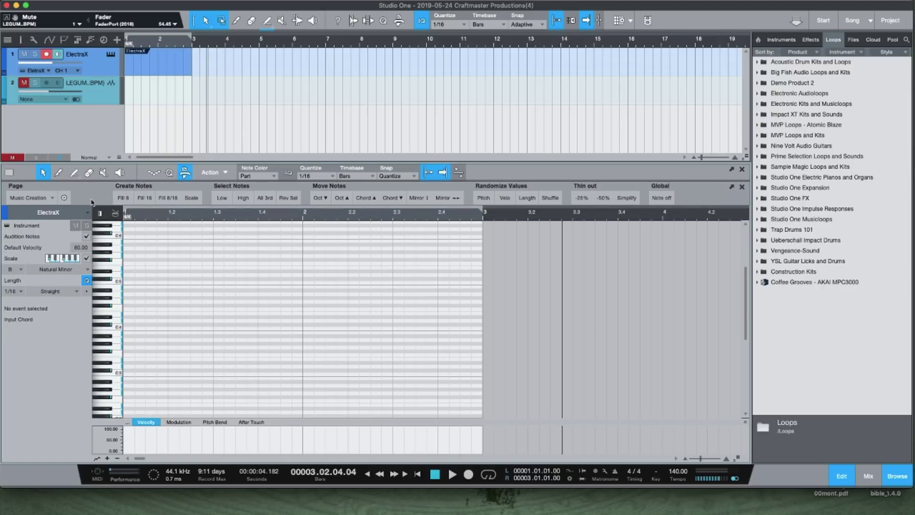
pyautogui.click(54, 198)
pyautogui.click(49, 207)
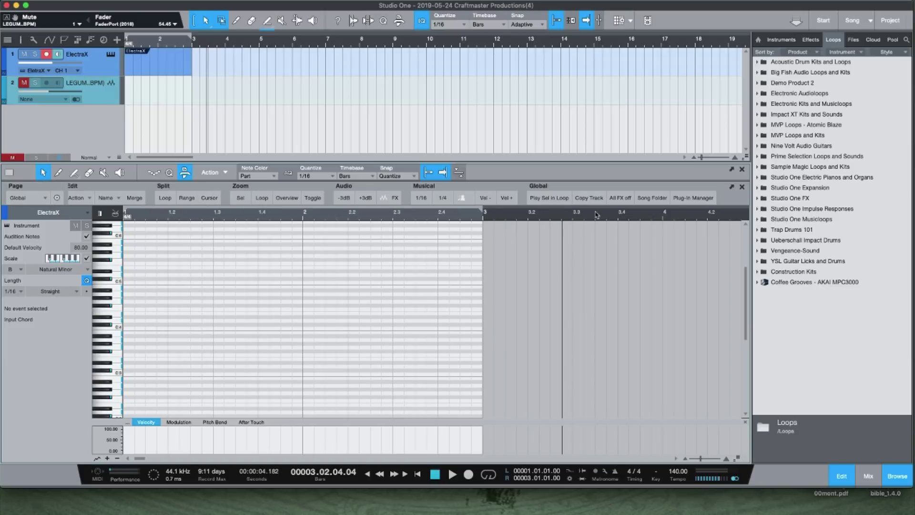
pyautogui.click(46, 200)
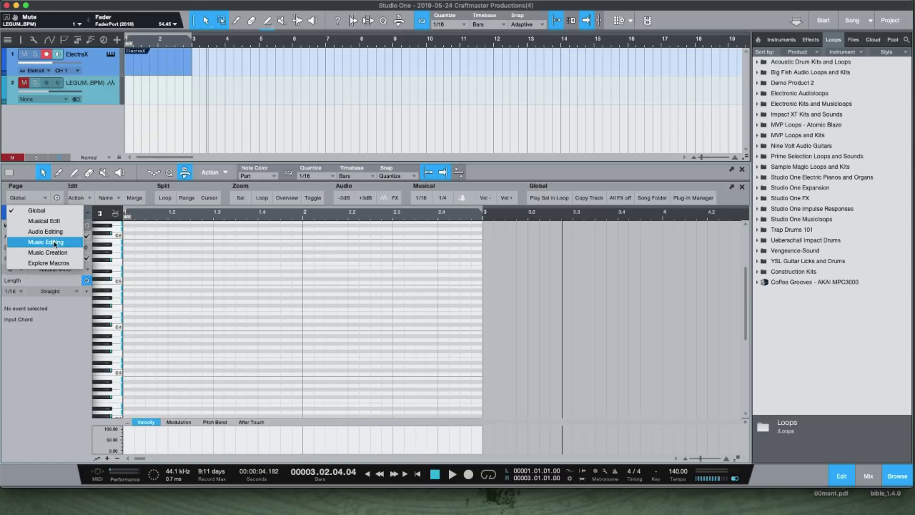
pyautogui.click(67, 251)
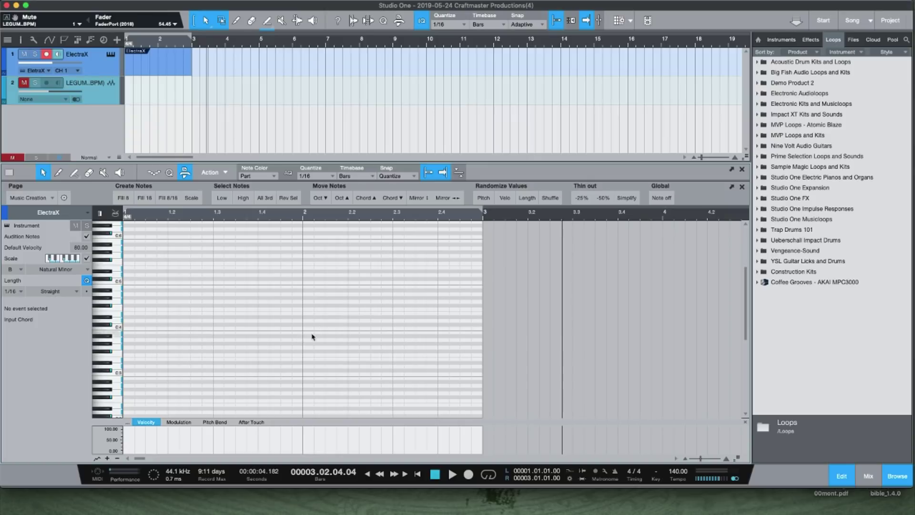
# - Confirm in Keyboard Shortcuts that Fill with Notes is bound to F, then bring up its dialog
pyautogui.press('super+comma')
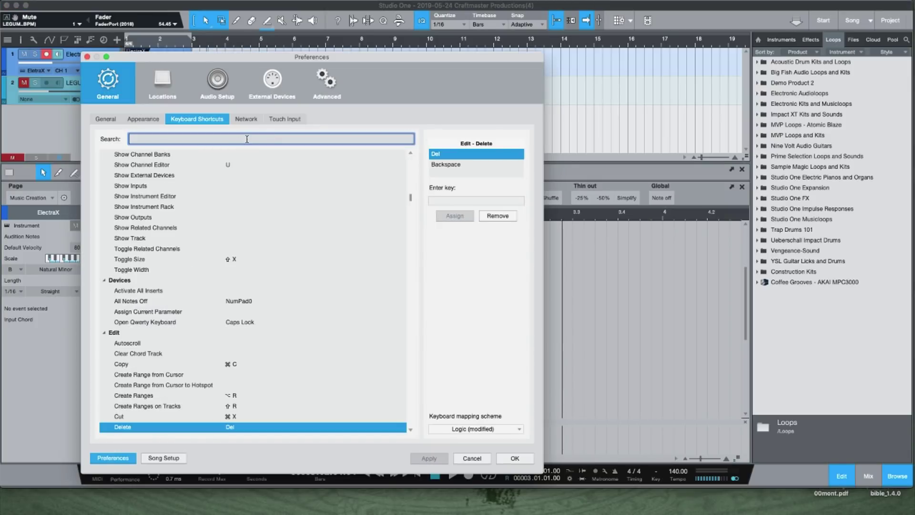
pyautogui.write('f')
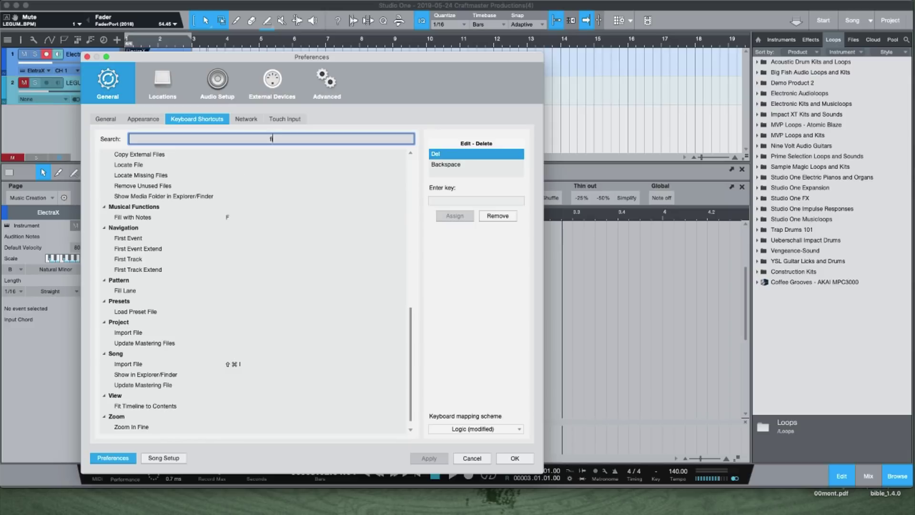
pyautogui.write('ill')
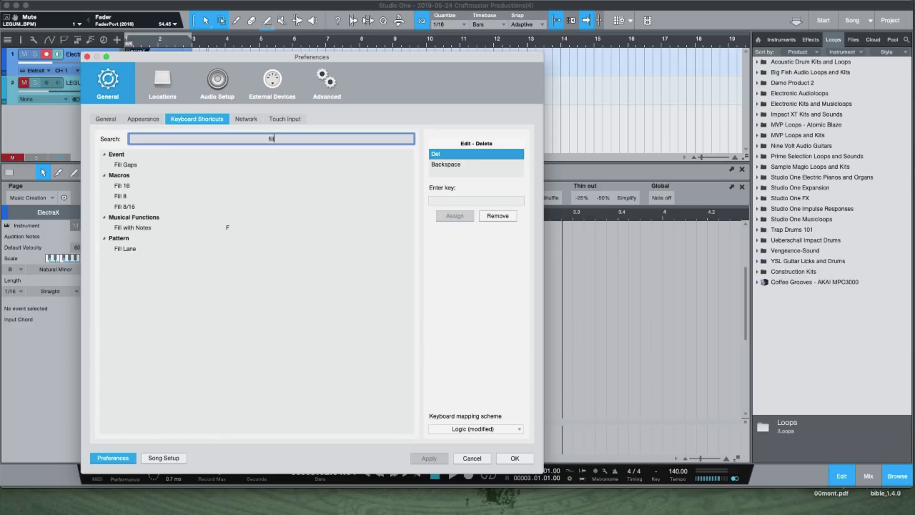
pyautogui.click(121, 231)
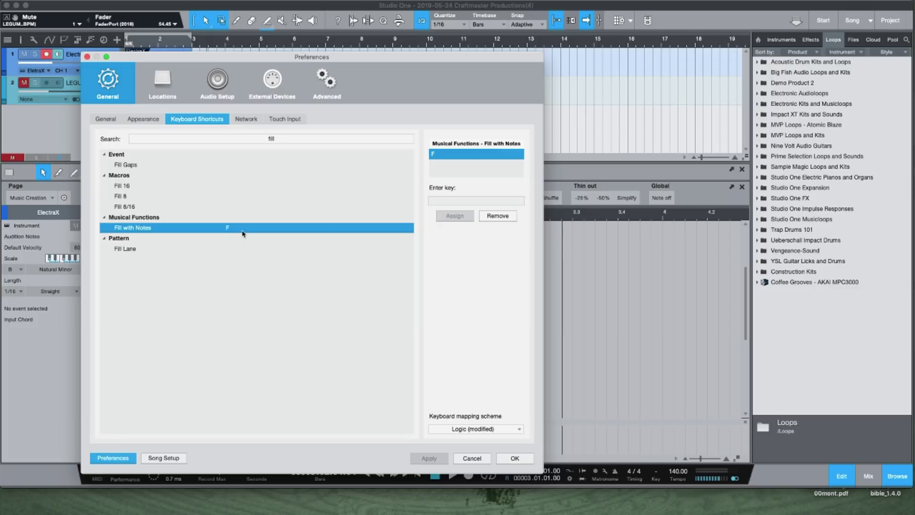
pyautogui.click(529, 458)
pyautogui.press('f')
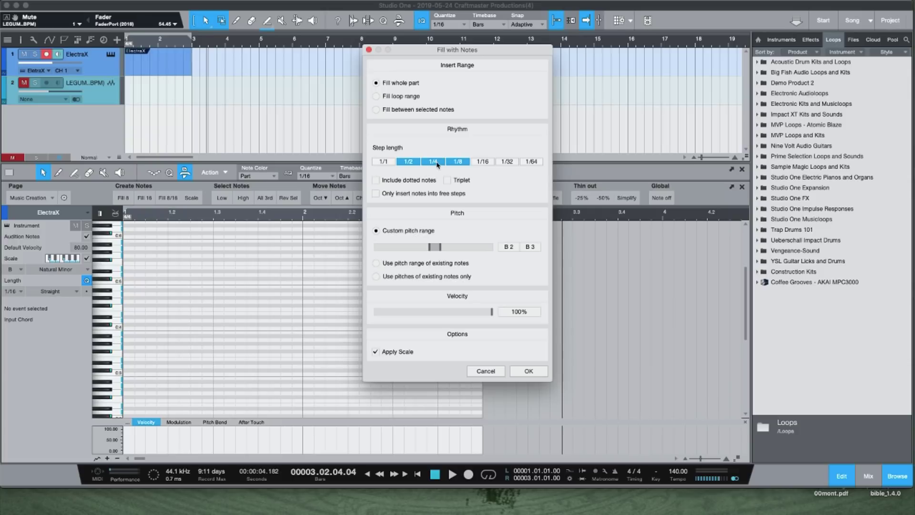
# - Turn off quarter- and half-note steps so only 1/8 steps remain active
pyautogui.click(453, 162)
pyautogui.click(434, 162)
pyautogui.click(409, 162)
# - Generate the eighth-note fill and audition it from the part start
pyautogui.click(528, 372)
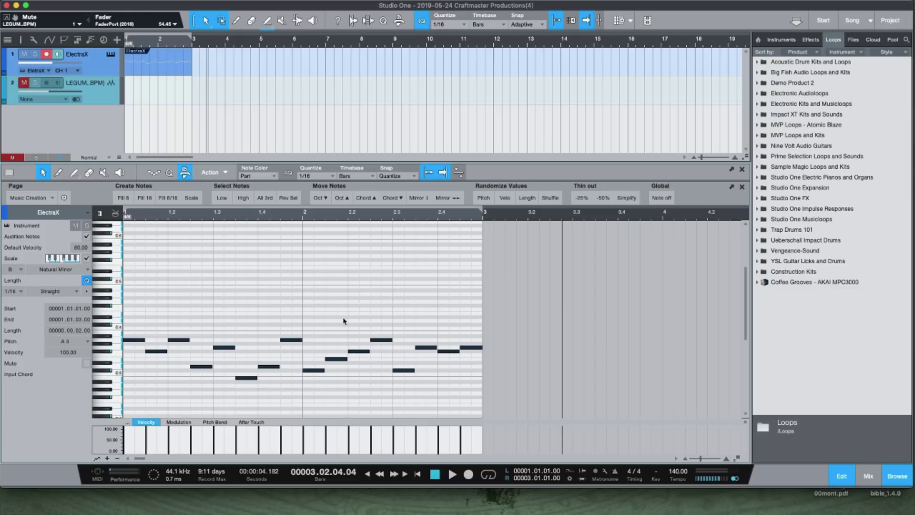
pyautogui.scroll(-1, 360, 313)
pyautogui.press('space')
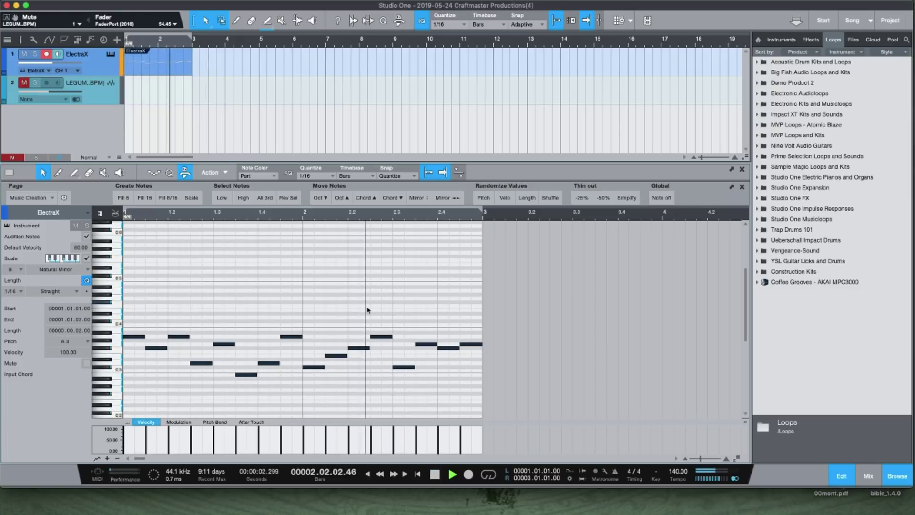
pyautogui.press('Home')
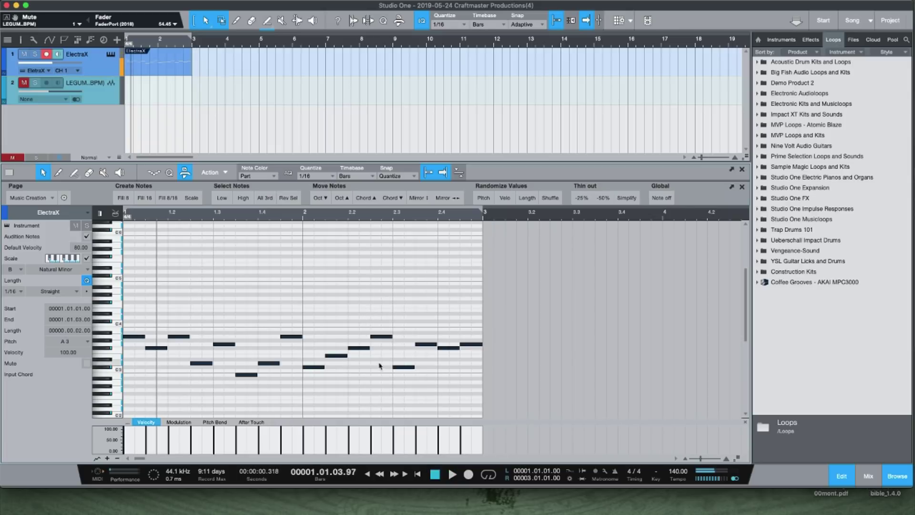
pyautogui.press('space')
# - Delete all but four notes and move those four to the start of bar 1
pyautogui.moveTo(374, 379); pyautogui.dragTo(123, 281)
pyautogui.press('Delete')
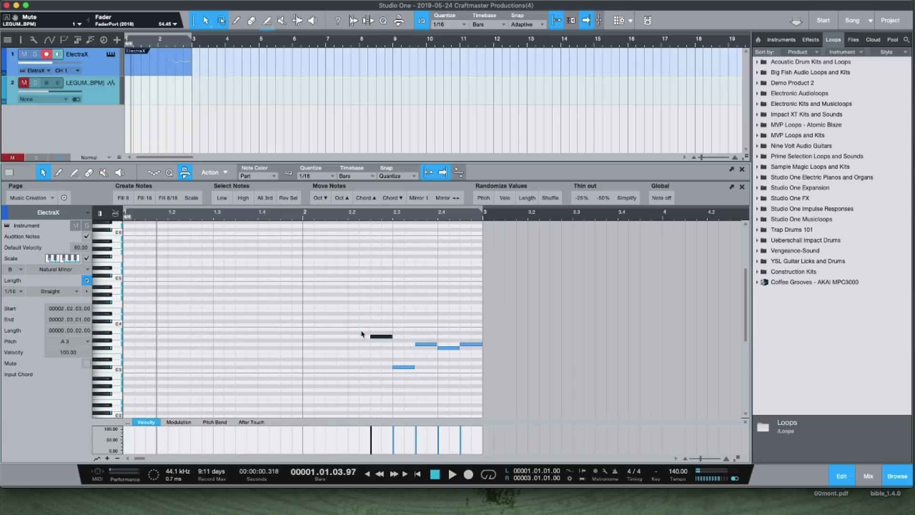
pyautogui.click(373, 338)
pyautogui.press('Delete')
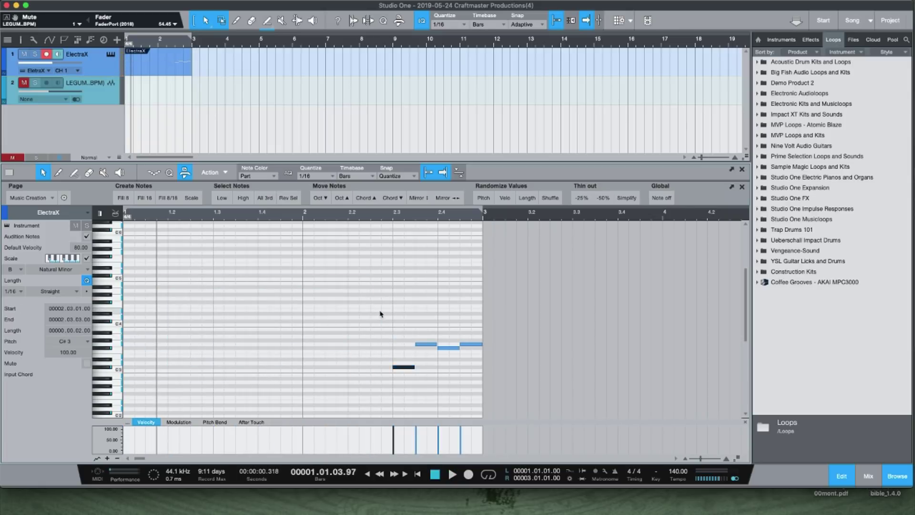
pyautogui.moveTo(380, 315); pyautogui.dragTo(493, 382)
pyautogui.hotkey('alt', 'Left')
pyautogui.hotkey('alt', 'Left')
pyautogui.hotkey('alt', 'Left')
pyautogui.hotkey('alt', 'Left')
pyautogui.hotkey('alt', 'Left')
pyautogui.hotkey('alt', 'Left')
pyautogui.hotkey('alt', 'Left')
pyautogui.hotkey('alt', 'Left')
pyautogui.hotkey('alt', 'Left')
pyautogui.hotkey('alt', 'Left')
pyautogui.hotkey('alt', 'Left')
pyautogui.hotkey('alt', 'Left')
pyautogui.hotkey('alt', 'Left')
pyautogui.hotkey('alt', 'Left')
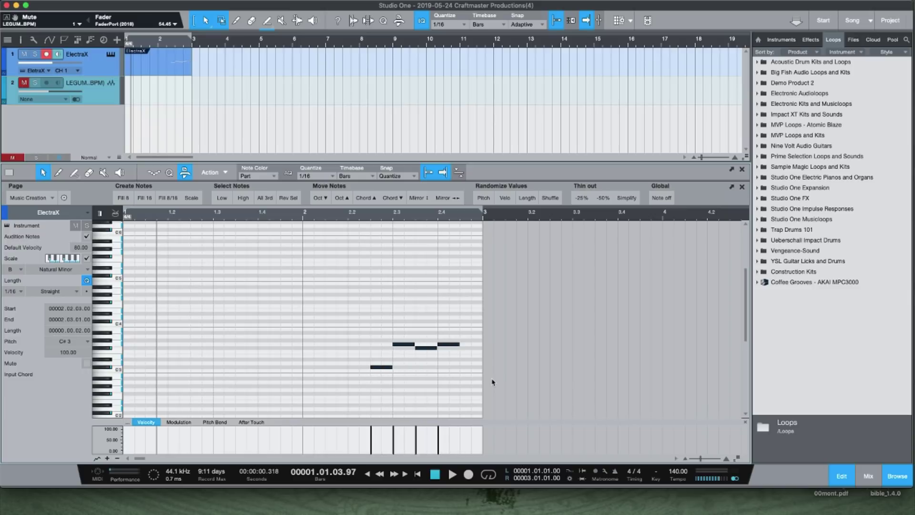
pyautogui.hotkey('alt', 'Left')
pyautogui.hotkey('alt', 'Left')
pyautogui.hotkey('alt', 'Left')
pyautogui.hotkey('alt', 'Left')
pyautogui.hotkey('alt', 'Left')
pyautogui.hotkey('alt', 'Left')
pyautogui.hotkey('alt', 'Left')
pyautogui.hotkey('alt', 'Left')
pyautogui.hotkey('alt', 'Left')
pyautogui.hotkey('alt', 'Left')
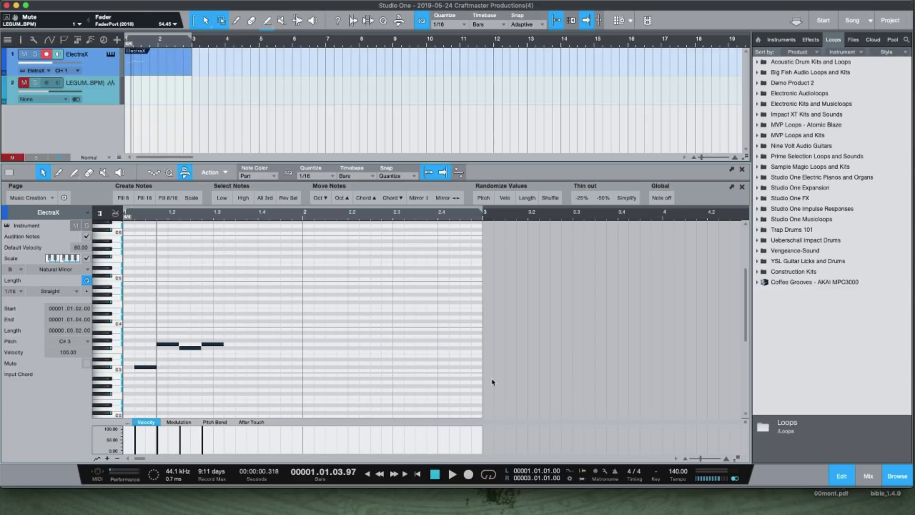
# - Duplicate the four-note motif three times, audition it, then clear all notes
pyautogui.hotkey('shift', 'm')
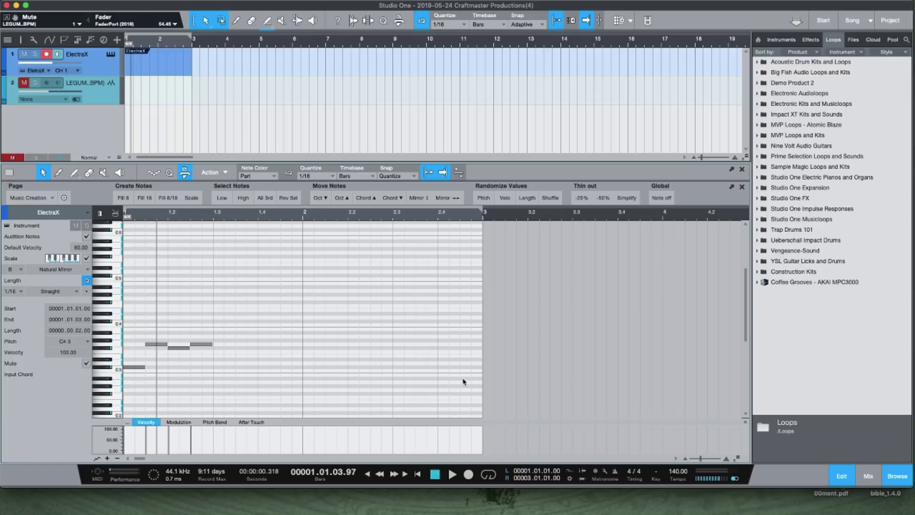
pyautogui.hotkey('shift', 'm')
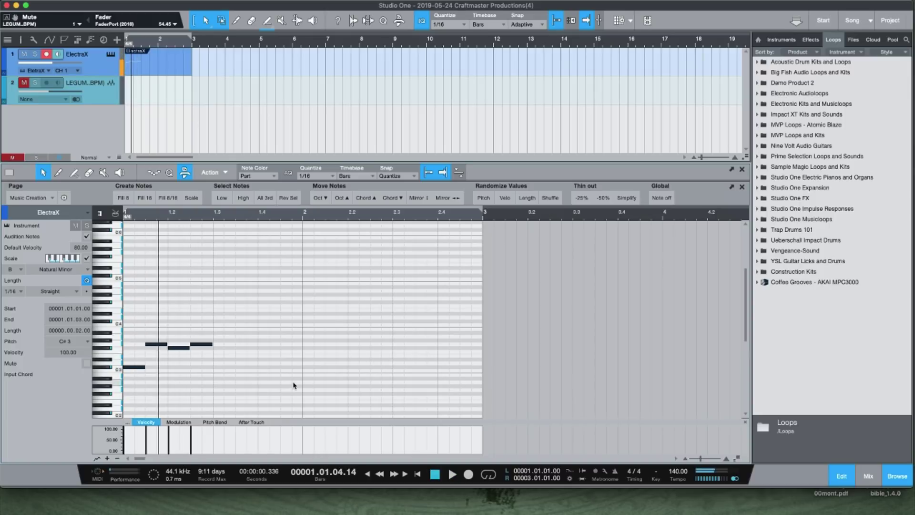
pyautogui.press('d')
pyautogui.press('d')
pyautogui.press('d')
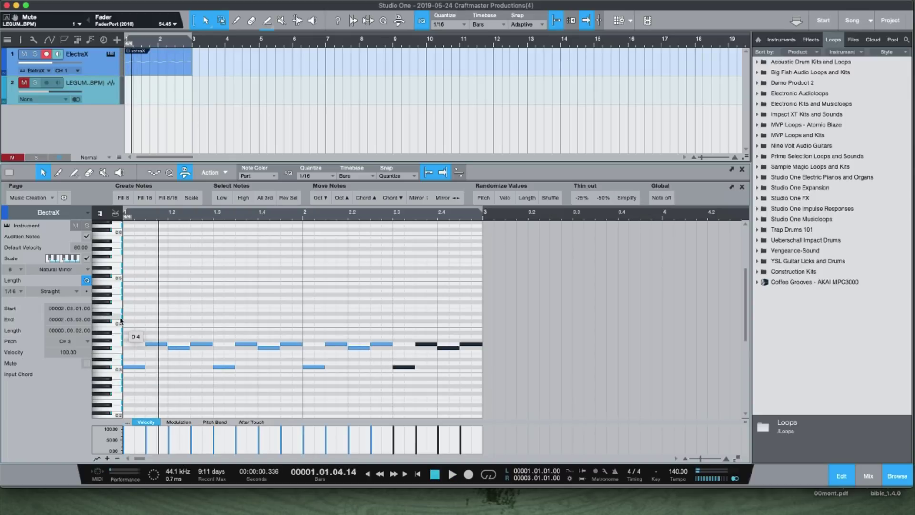
pyautogui.press('space')
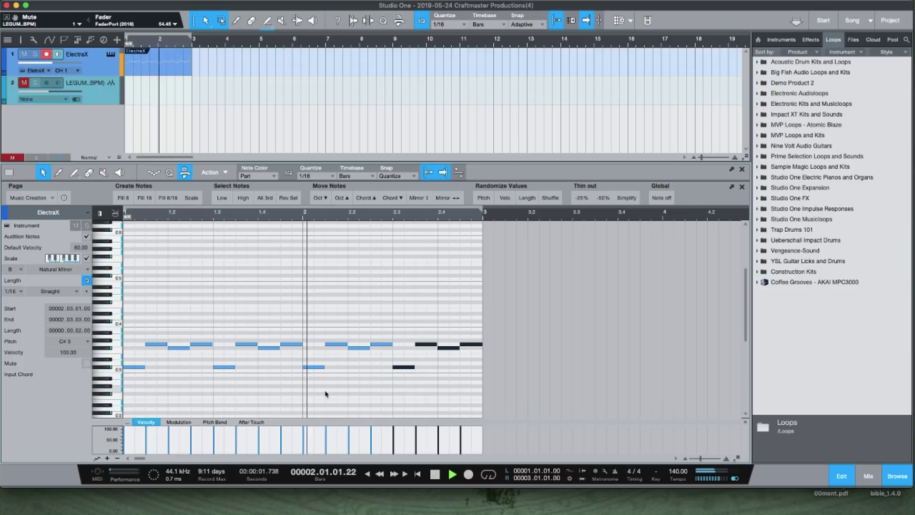
pyautogui.click(374, 367)
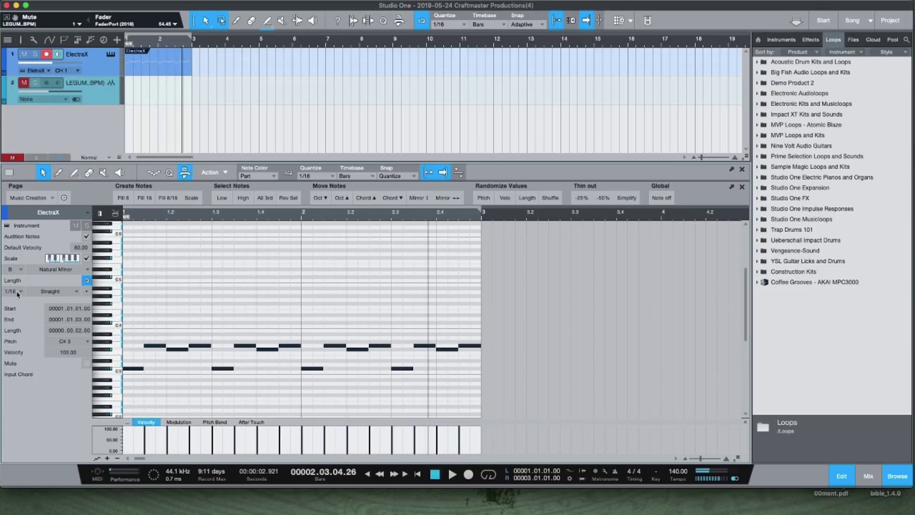
pyautogui.press('Delete')
pyautogui.hotkey('alt', 'f')
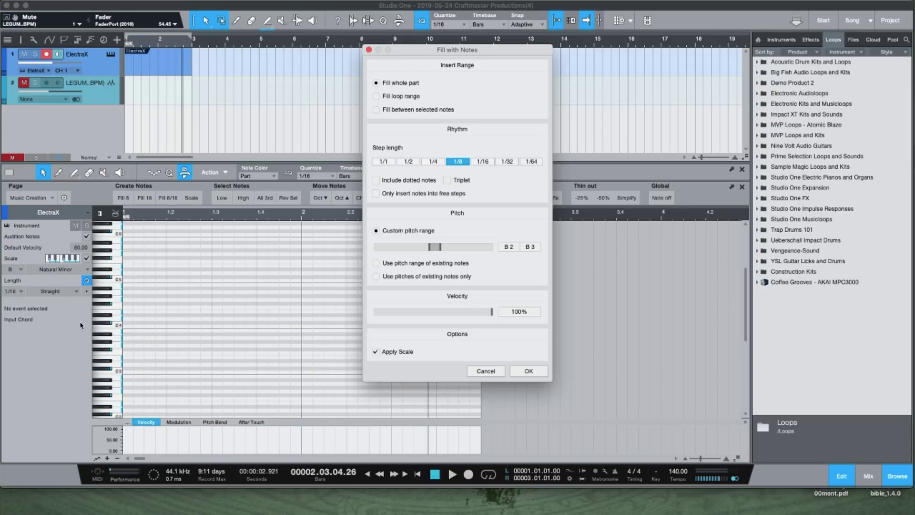
pyautogui.click(434, 162)
pyautogui.click(530, 371)
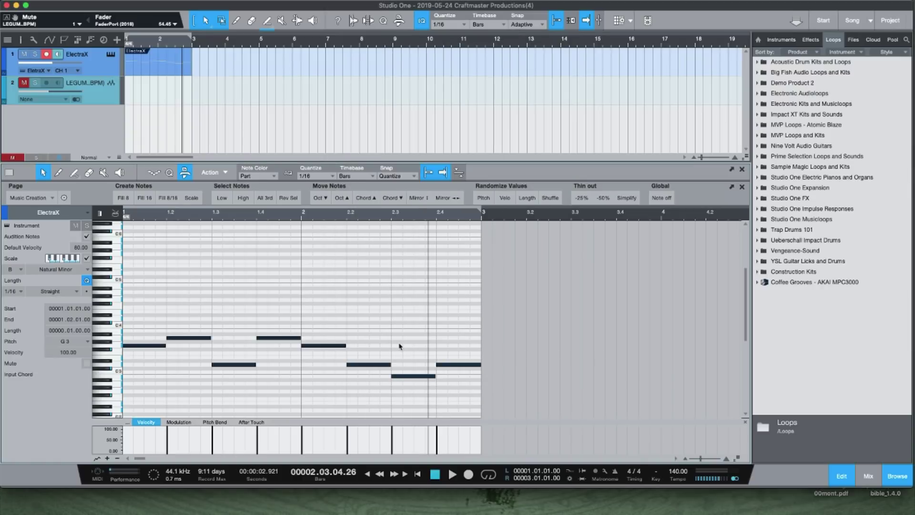
pyautogui.press('space')
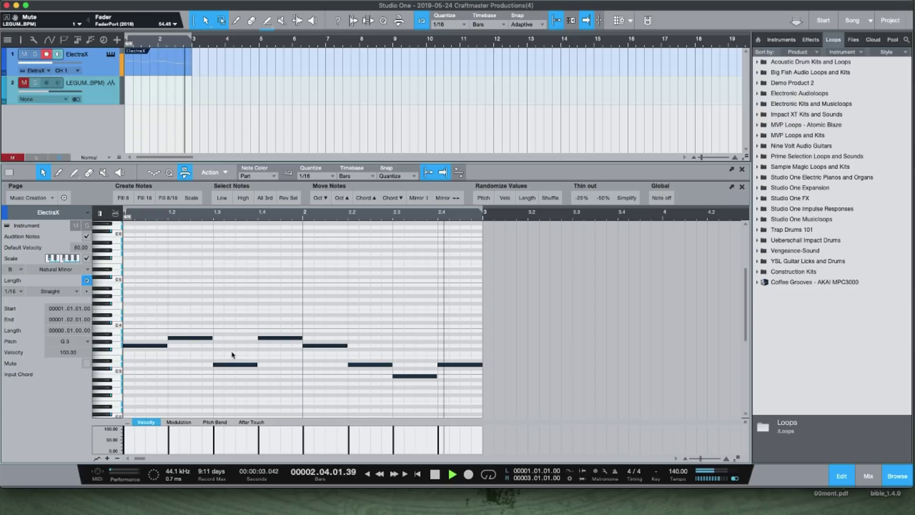
pyautogui.press('space')
pyautogui.press('space')
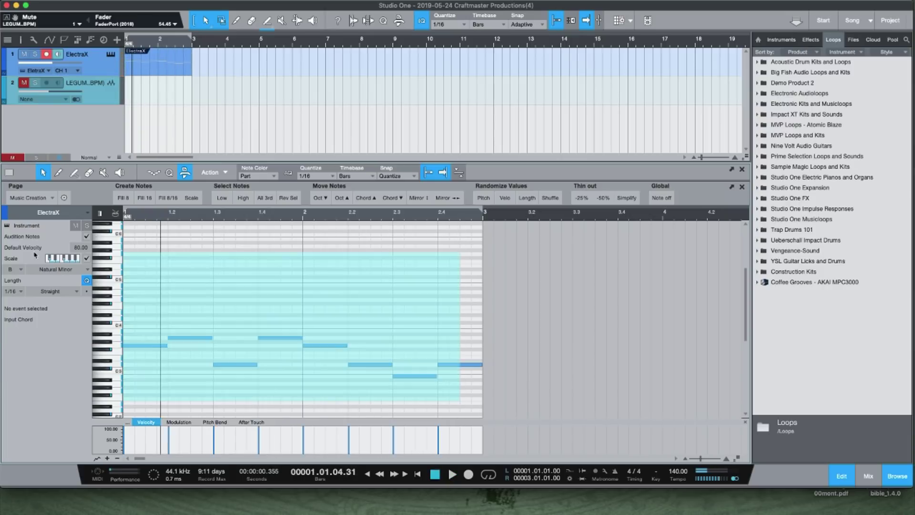
pyautogui.press('Delete')
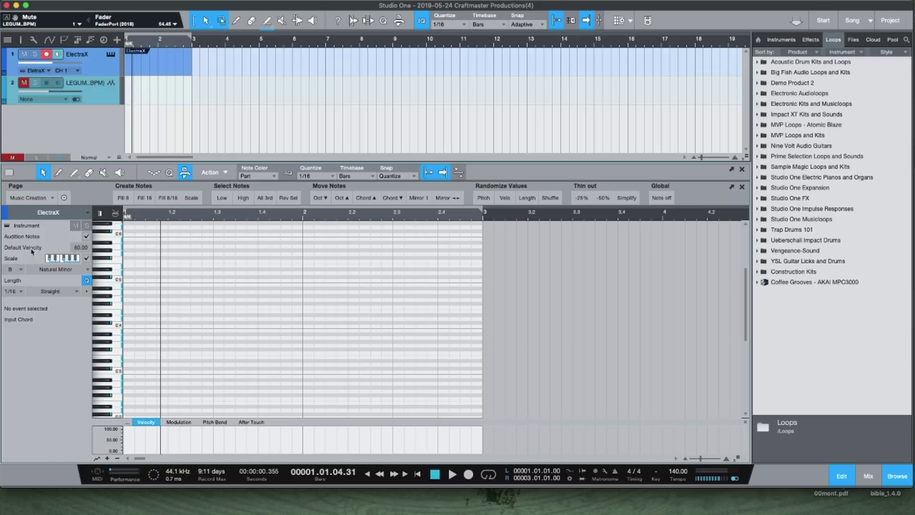
# - Add half-note steps, generate a mixed-rhythm fill, audition it, then delete it
pyautogui.hotkey('ctrl', 'shift', 'f')
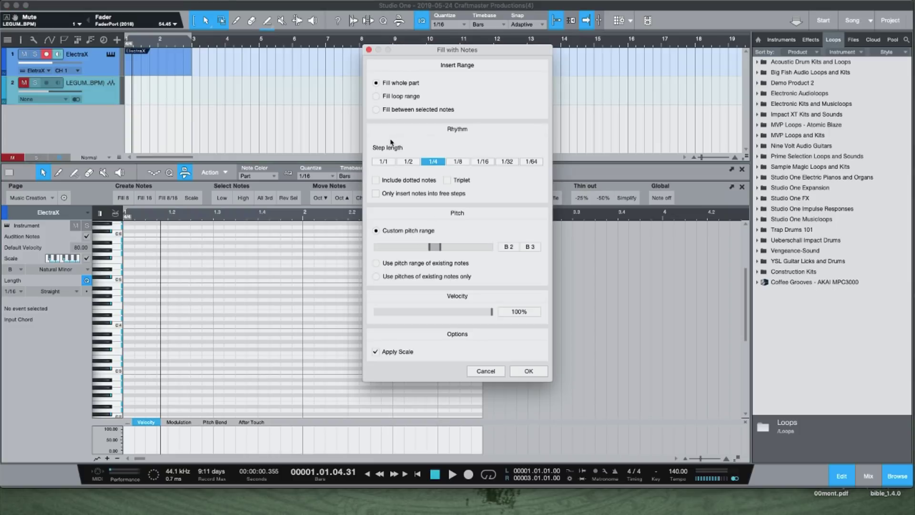
pyautogui.click(408, 162)
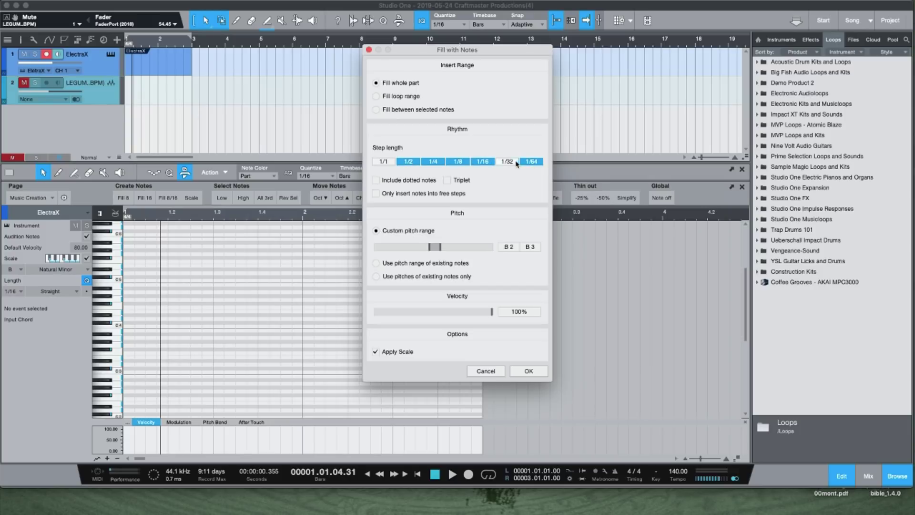
pyautogui.click(528, 371)
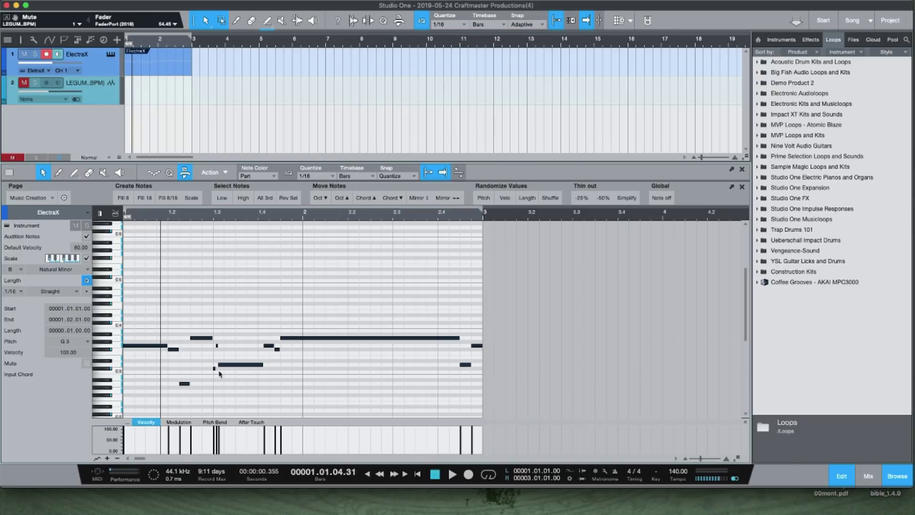
pyautogui.press('space')
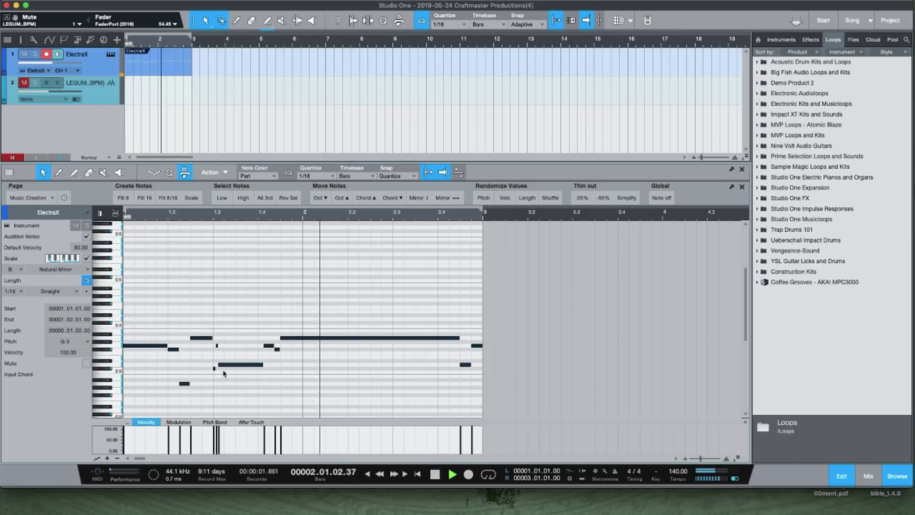
pyautogui.press('space')
pyautogui.moveTo(125, 286); pyautogui.dragTo(490, 404)
pyautogui.press('Delete')
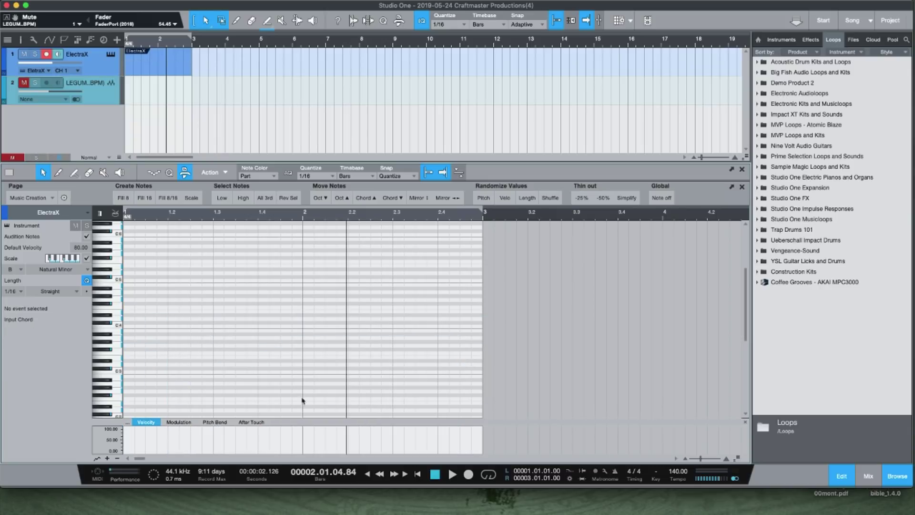
# - Exclude 1/32 steps and regenerate the B2–B3 melody twice, auditioning each result
pyautogui.hotkey('alt', 'f')
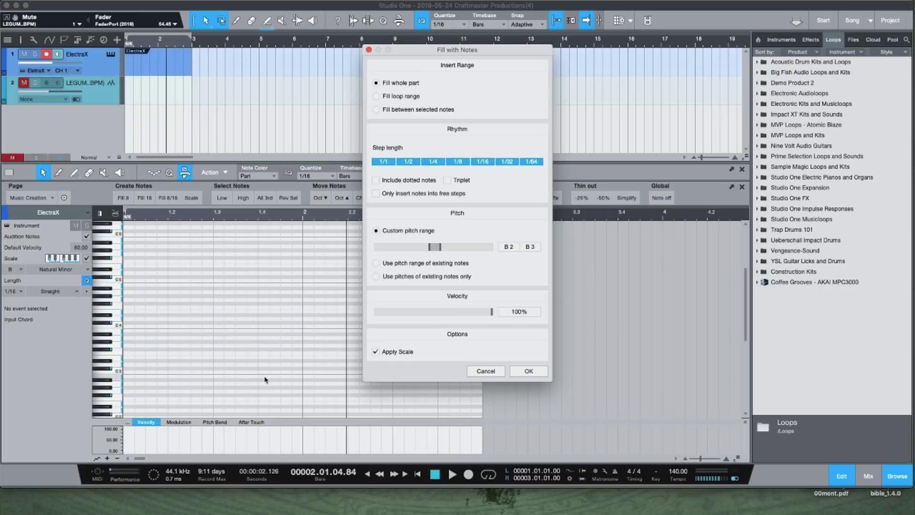
pyautogui.click(508, 162)
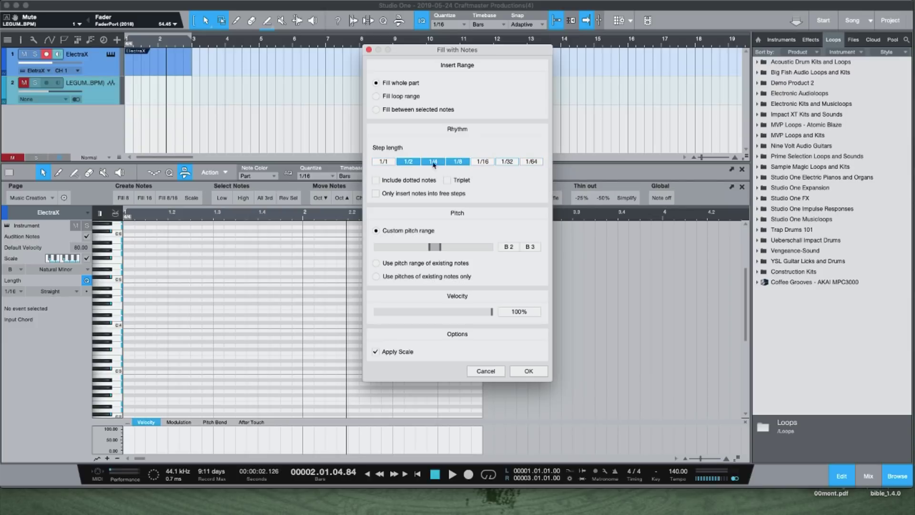
pyautogui.click(527, 374)
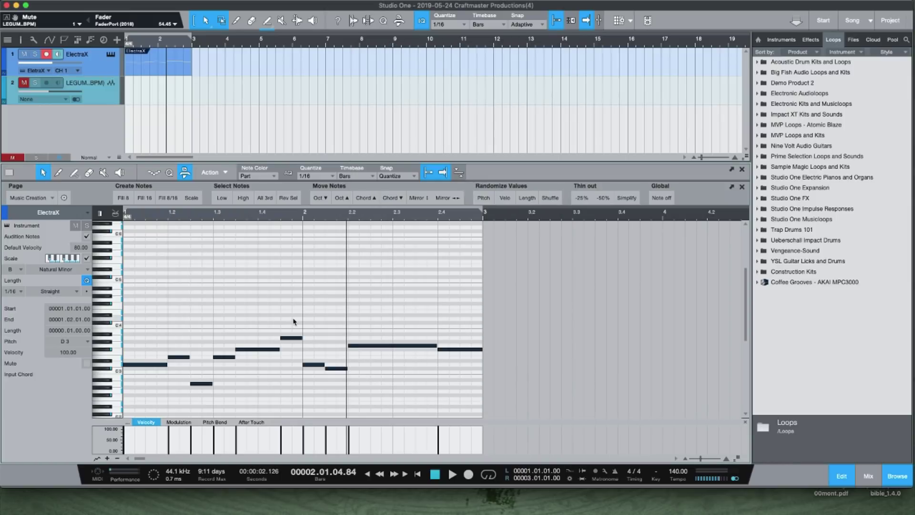
pyautogui.press('space')
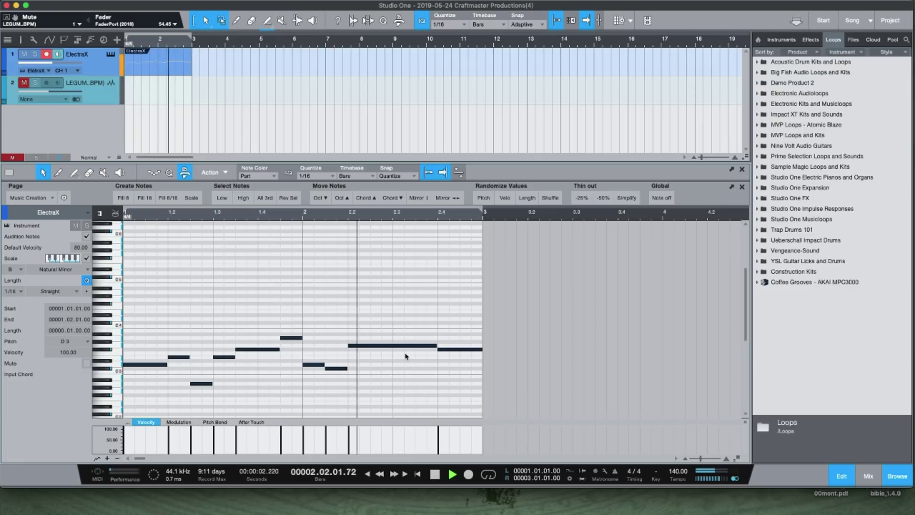
pyautogui.press('space')
pyautogui.hotkey('ctrl', 'z')
pyautogui.hotkey('ctrl', 'shift', 'f')
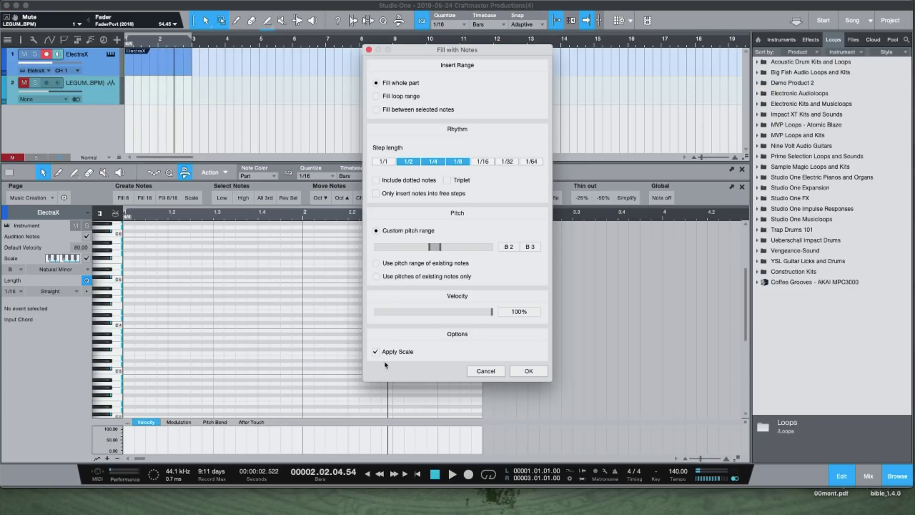
pyautogui.press('Return')
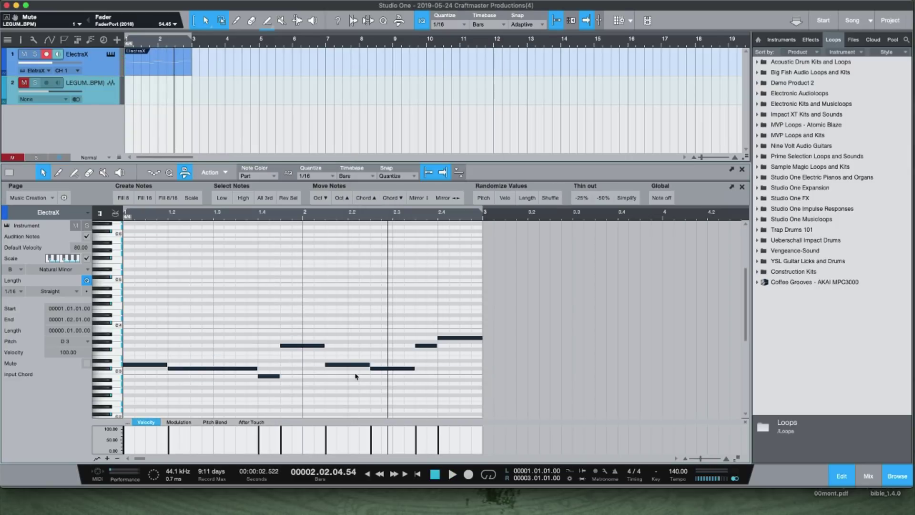
pyautogui.press('space')
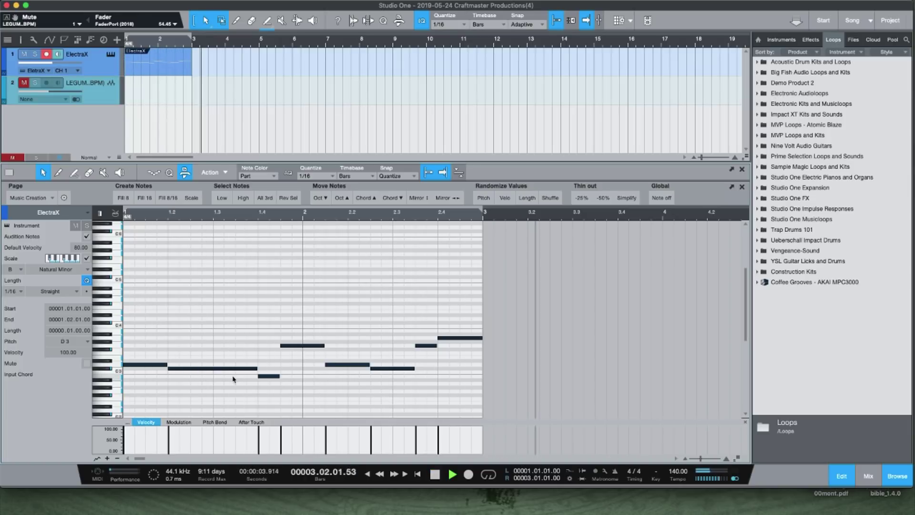
# - Raise the whole melody one octave and change the G4 note near bar 1.4 to F#4
pyautogui.press('space')
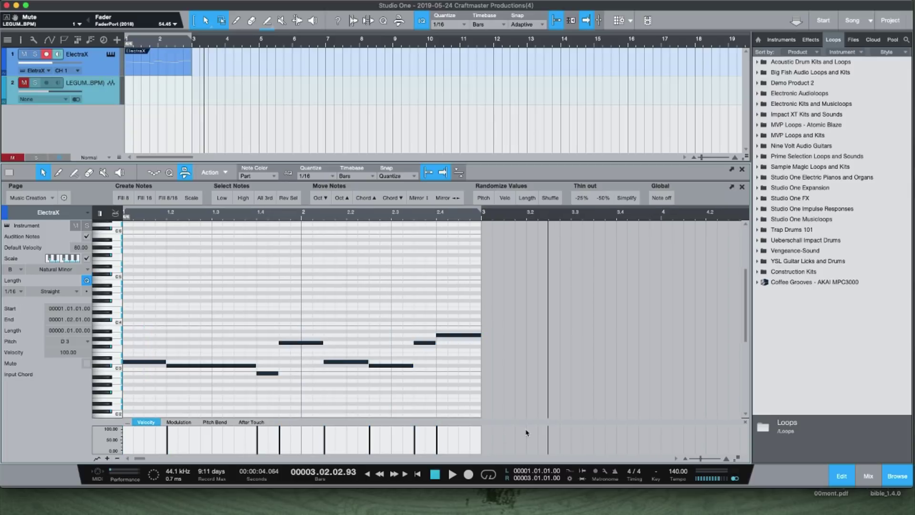
pyautogui.hotkey('shift', 'Up')
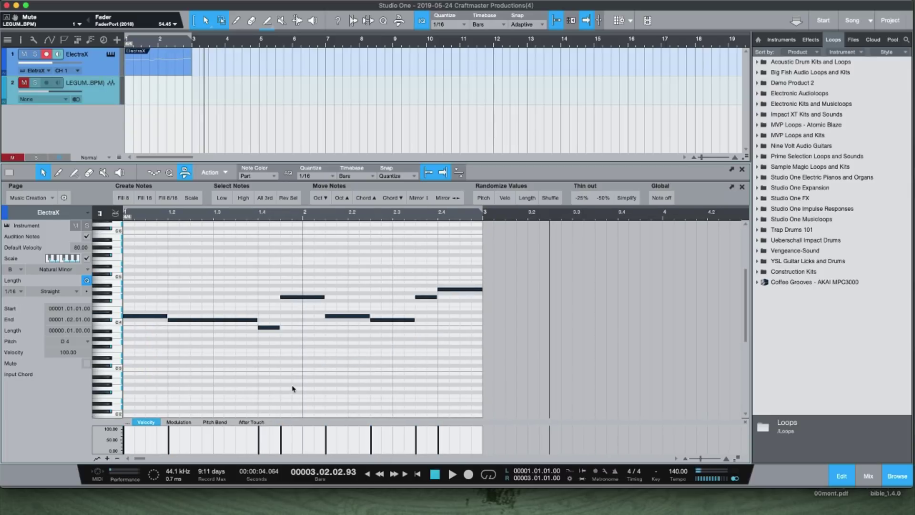
pyautogui.press('space')
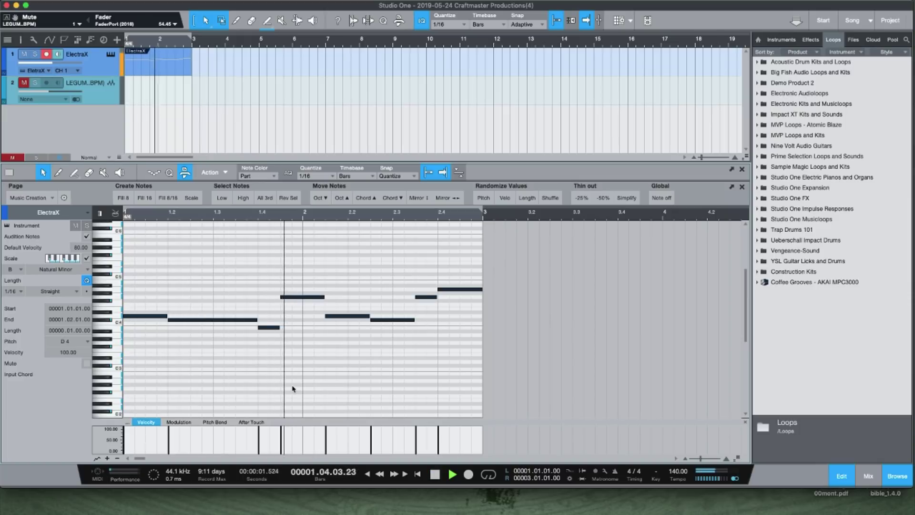
pyautogui.press('space')
pyautogui.click(295, 316)
pyautogui.click(301, 297)
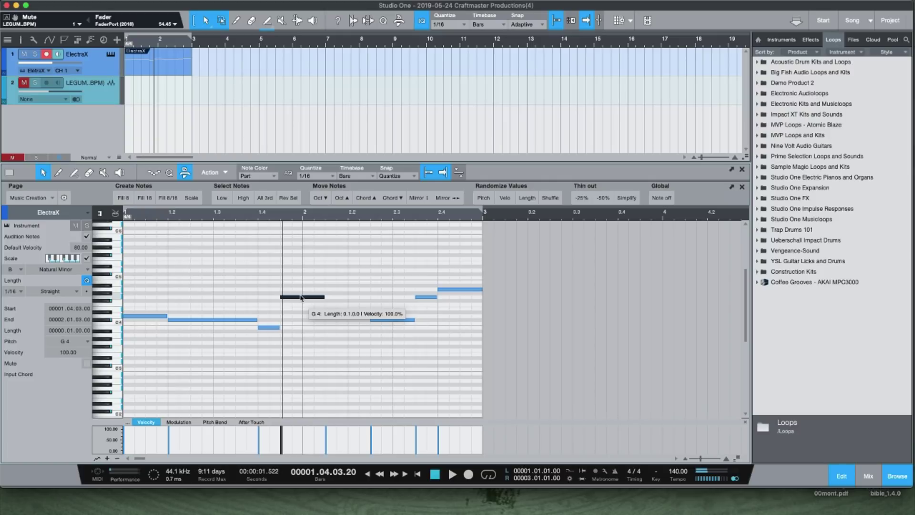
pyautogui.press('Down')
pyautogui.press('Down')
pyautogui.press('Up')
pyautogui.press('space')
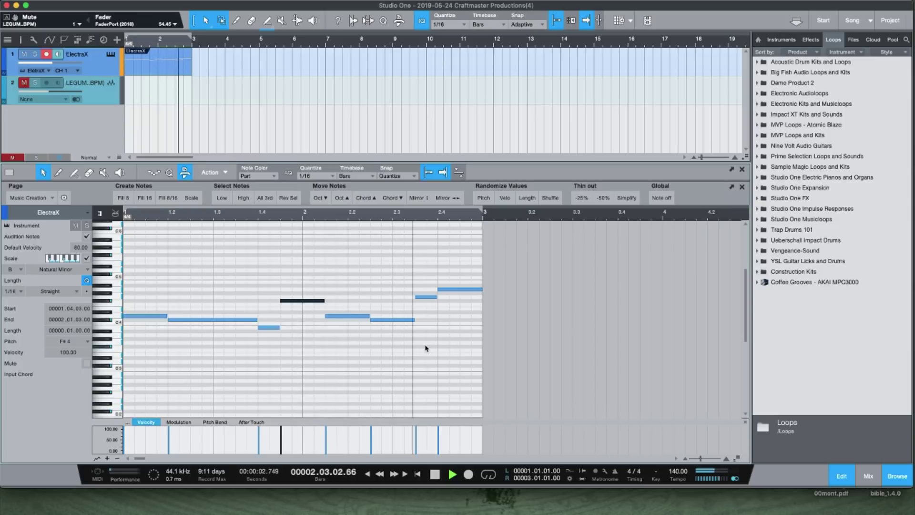
# - Lower the last note at bar 2.4 to F#4 and audition the result
pyautogui.click(460, 289)
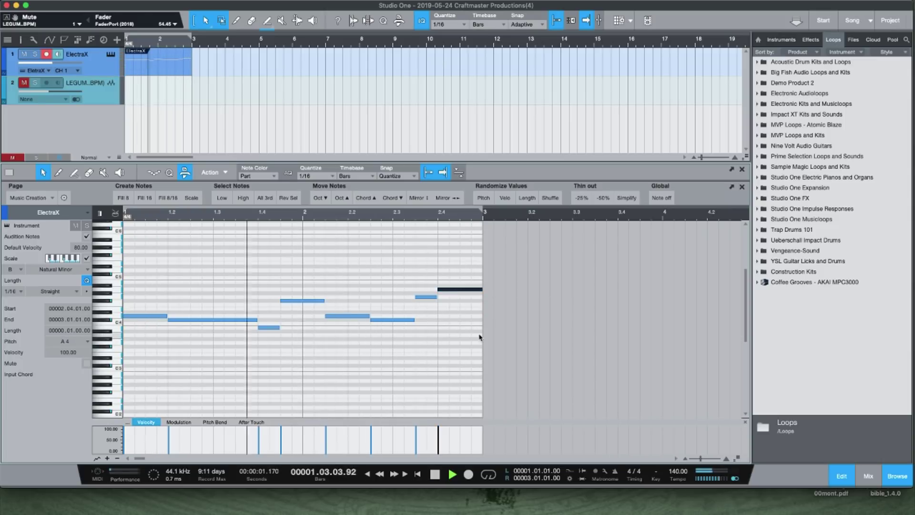
pyautogui.press('space')
pyautogui.press('Down')
pyautogui.press('Down')
pyautogui.press('Down')
pyautogui.press('space')
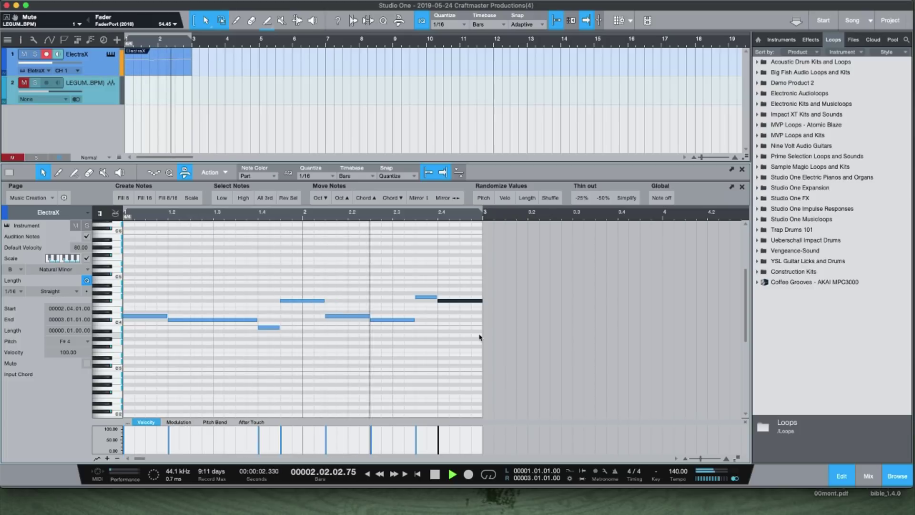
pyautogui.press('space')
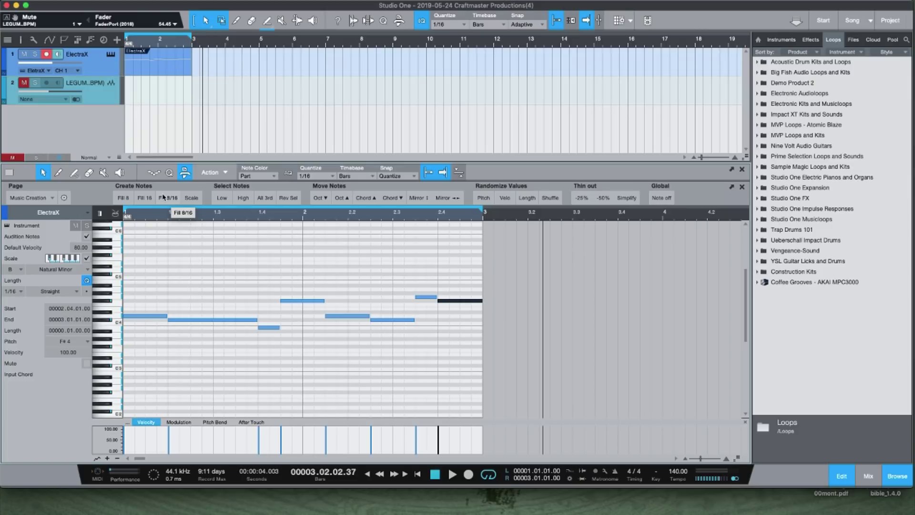
# - Mirror the four notes from bar 2.2 onward while the melody plays
pyautogui.press('space')
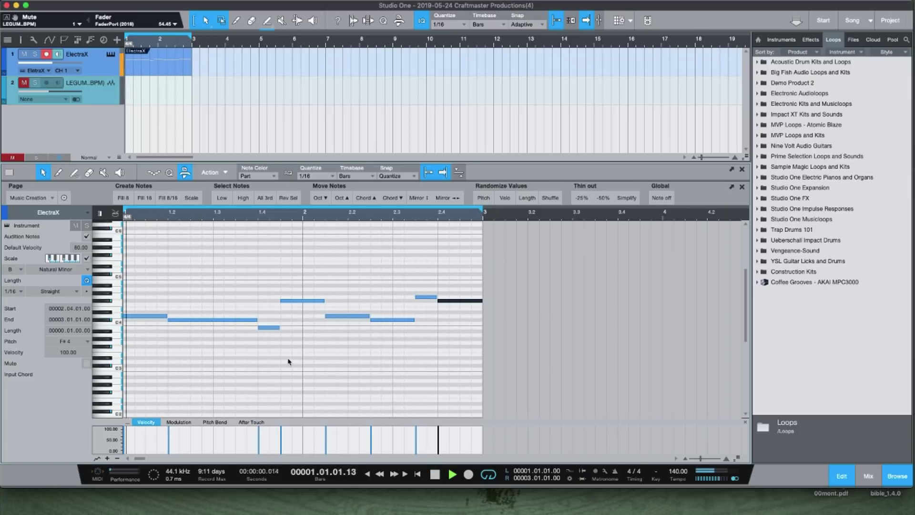
pyautogui.click(337, 356)
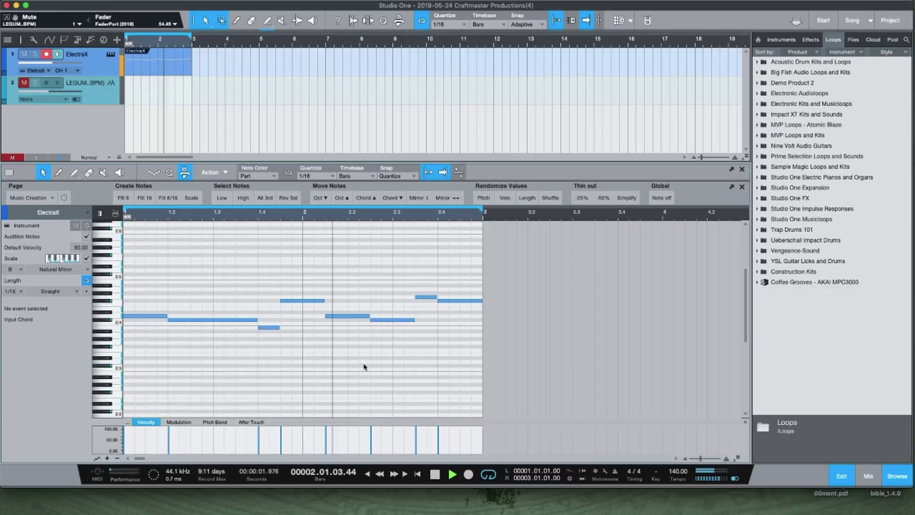
pyautogui.moveTo(345, 258); pyautogui.dragTo(473, 370)
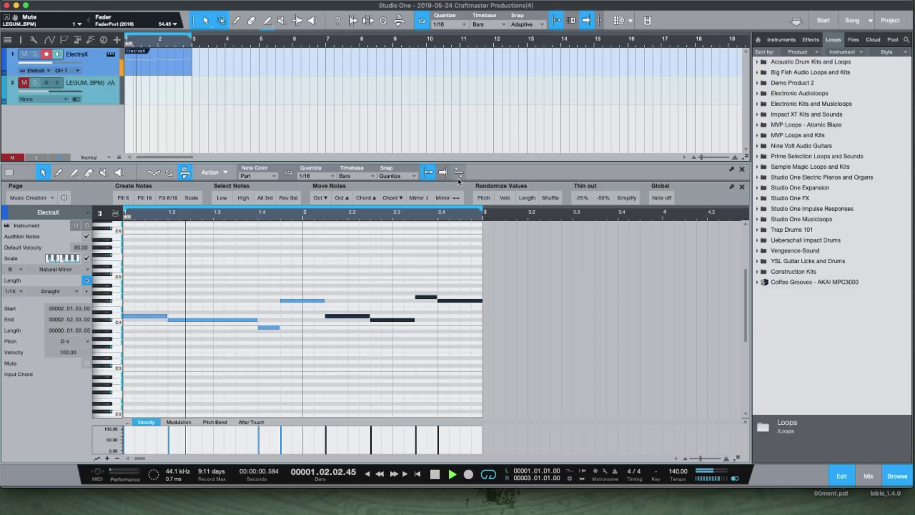
pyautogui.click(451, 199)
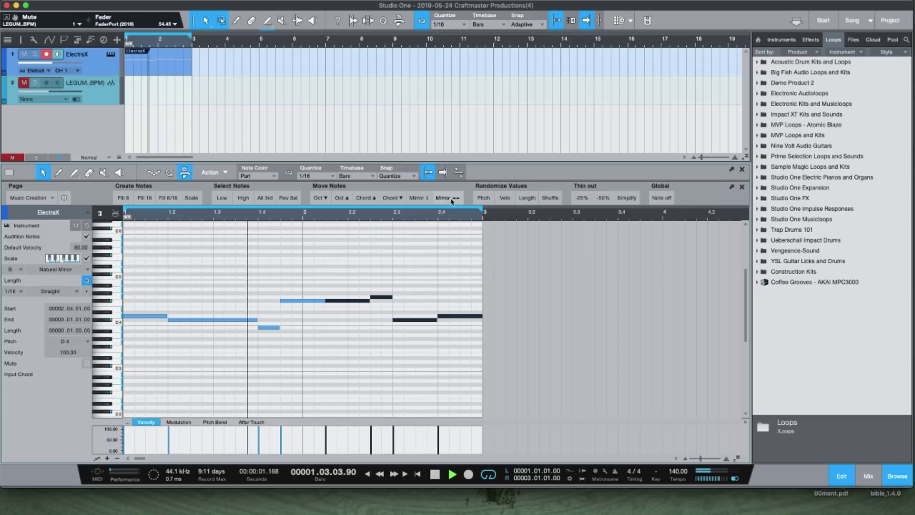
pyautogui.press('space')
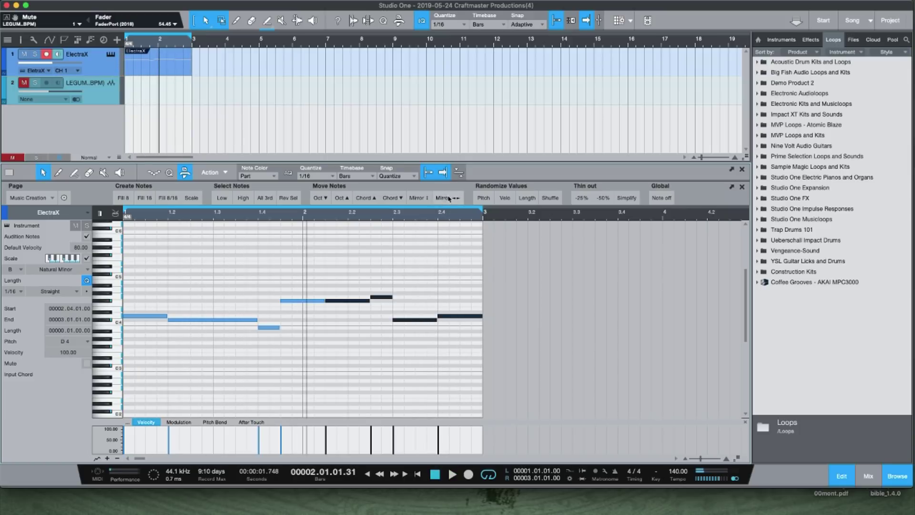
# - Reselect the last four notes, mirror them twice to restore the order, audition, and deselect
pyautogui.moveTo(348, 265); pyautogui.dragTo(518, 374)
pyautogui.click(452, 200)
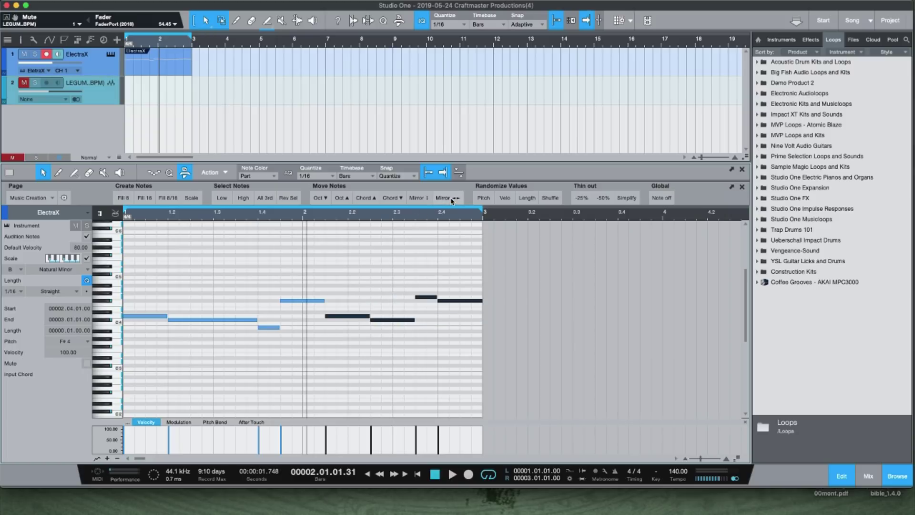
pyautogui.click(452, 200)
pyautogui.press('space')
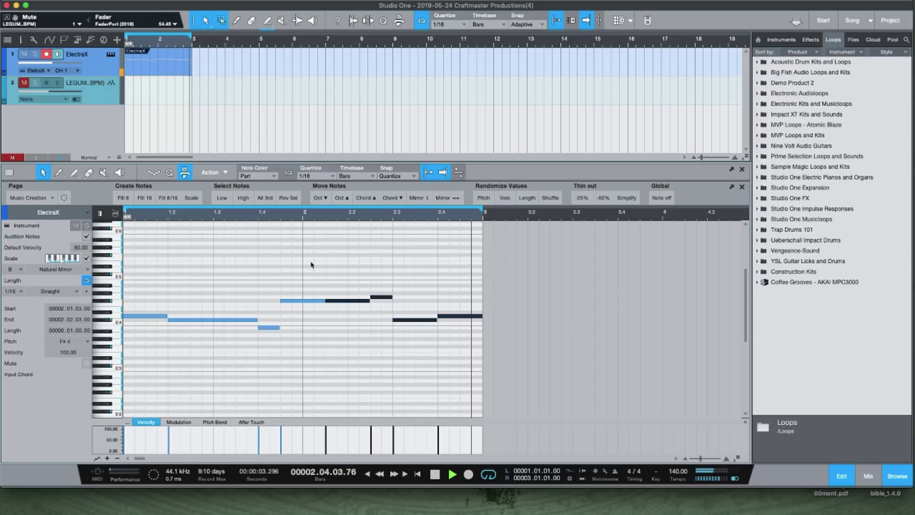
pyautogui.press('space')
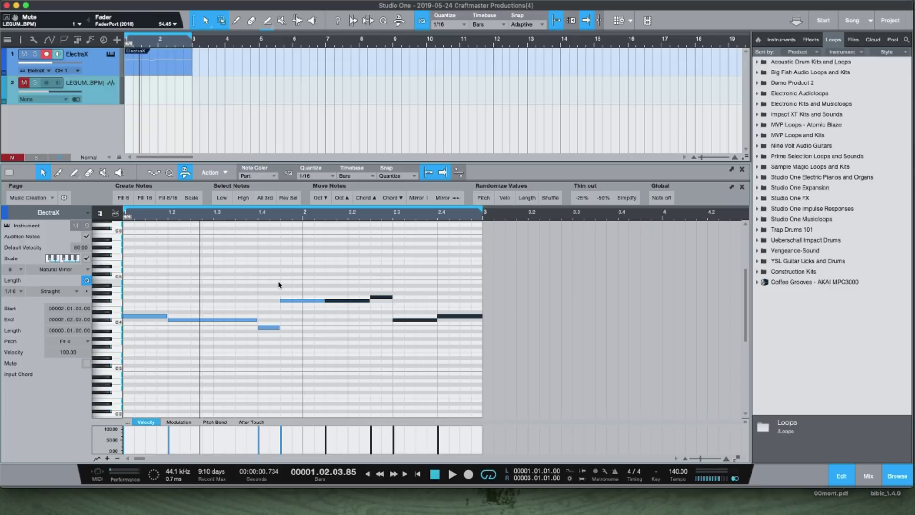
pyautogui.click(394, 341)
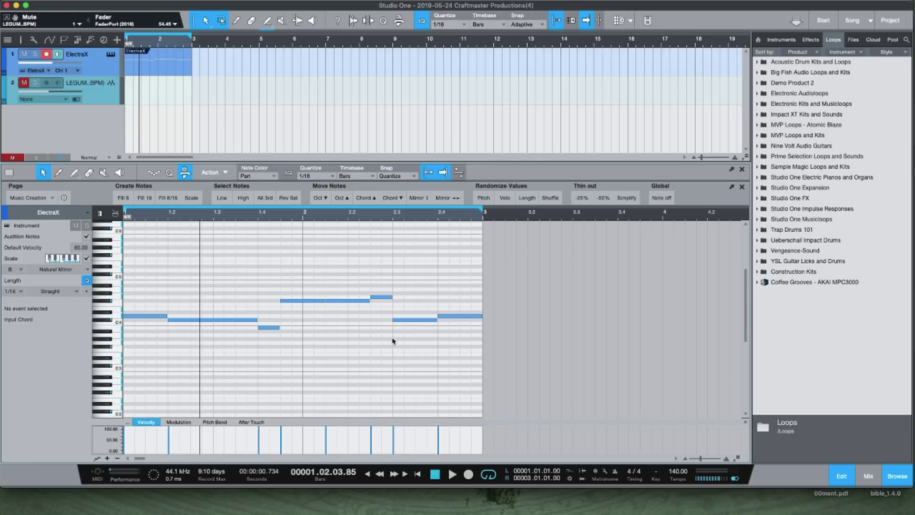
# - Delete every note and generate a new B natural minor fill with the same settings
pyautogui.moveTo(499, 372); pyautogui.dragTo(120, 294)
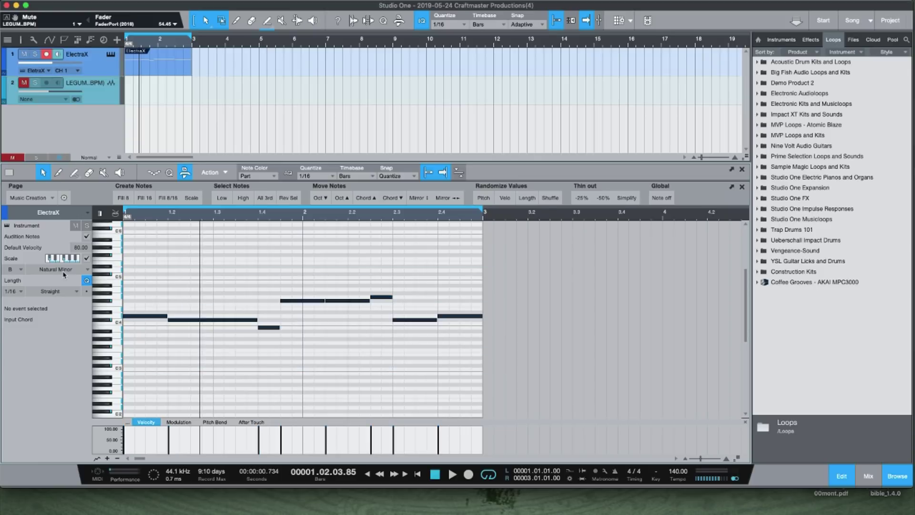
pyautogui.press('Delete')
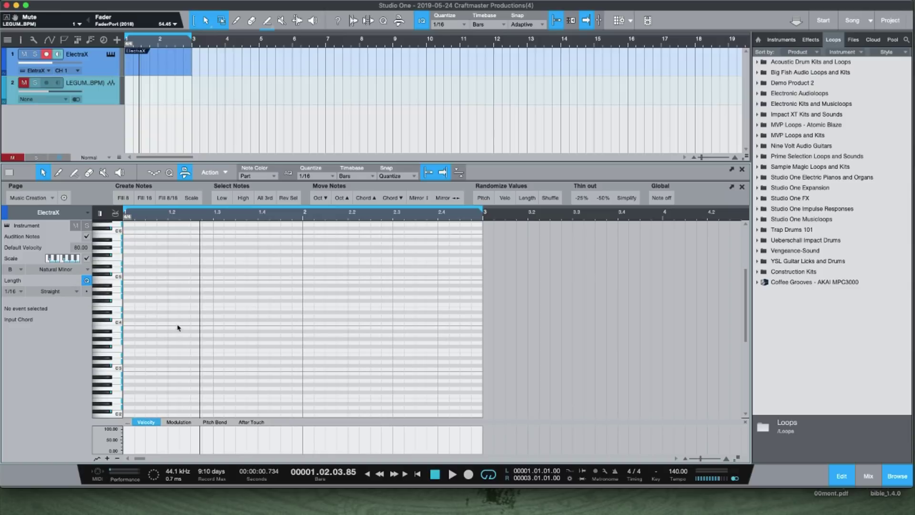
pyautogui.hotkey('ctrl', 'shift', 'f')
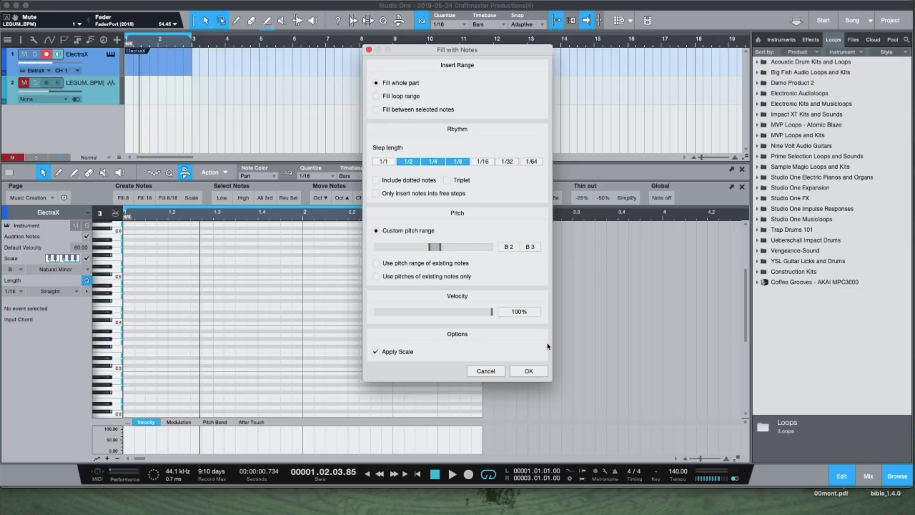
pyautogui.click(528, 371)
pyautogui.press('space')
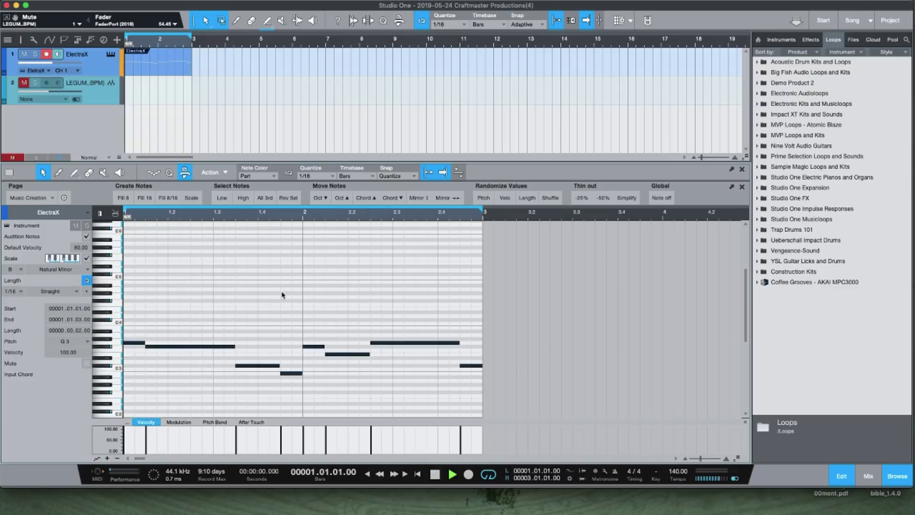
pyautogui.press('space')
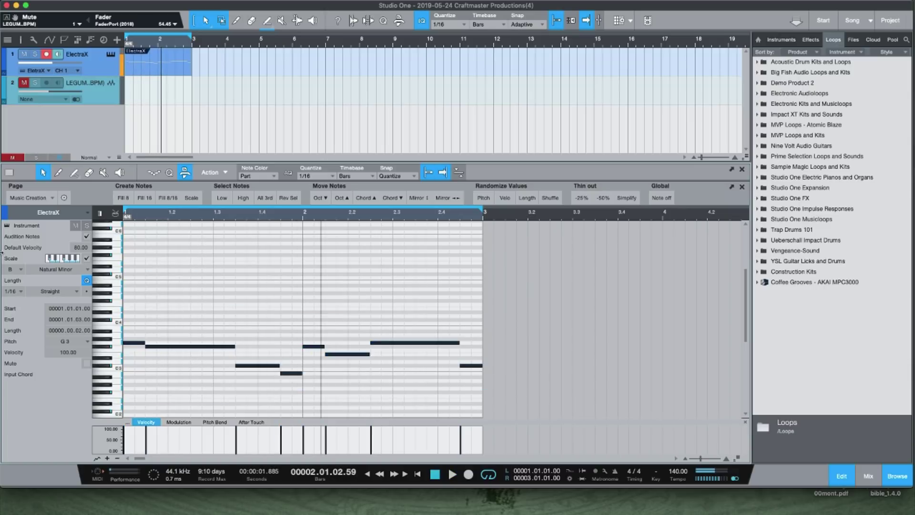
# - Raise the new melody an octave and mirror its four notes from bar 2 onward
pyautogui.hotkey('shift', 'Up')
pyautogui.click(399, 372)
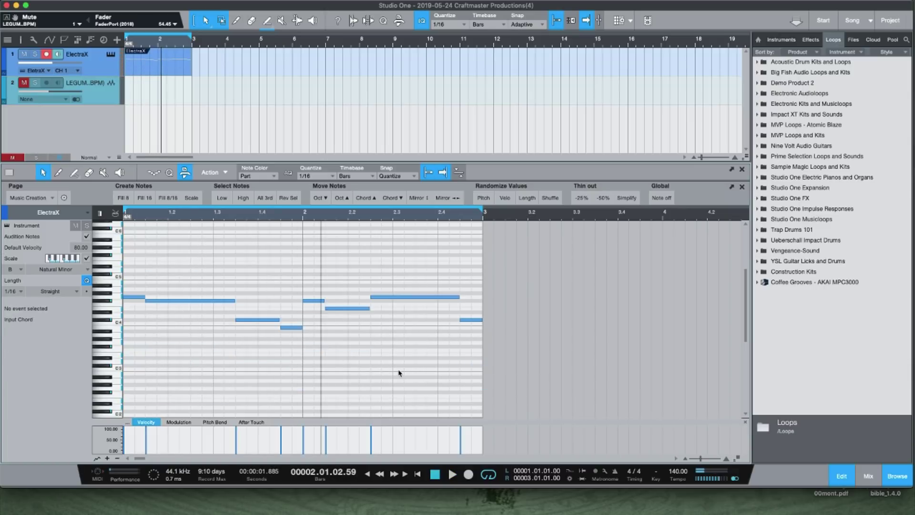
pyautogui.press('space')
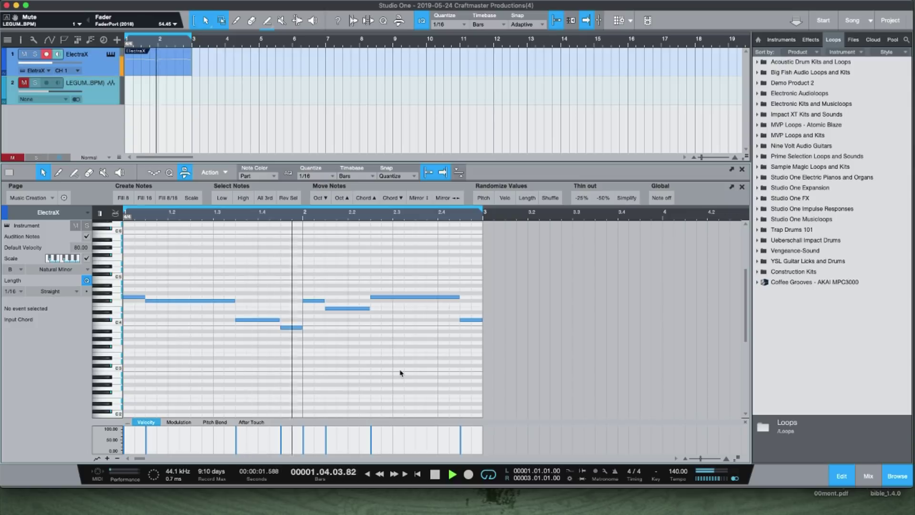
pyautogui.press('space')
pyautogui.moveTo(307, 280); pyautogui.dragTo(534, 355)
pyautogui.click(449, 198)
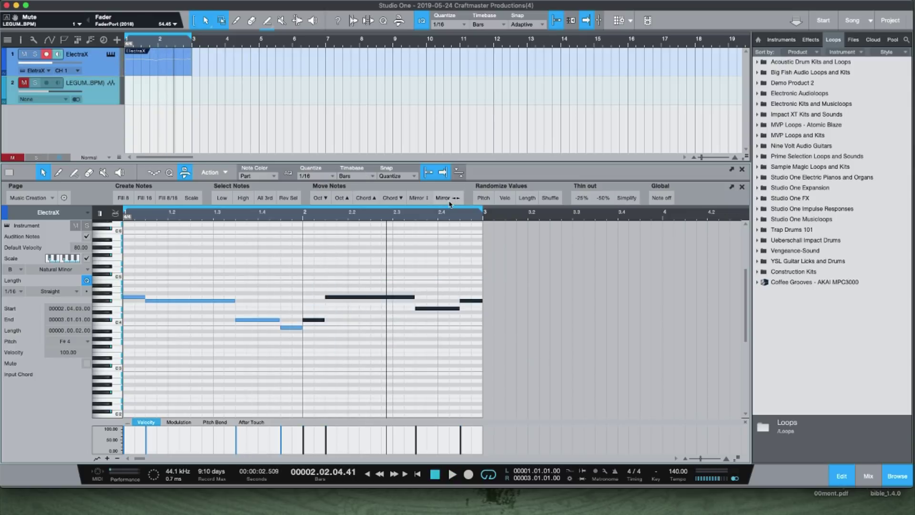
pyautogui.click(438, 255)
pyautogui.press('space')
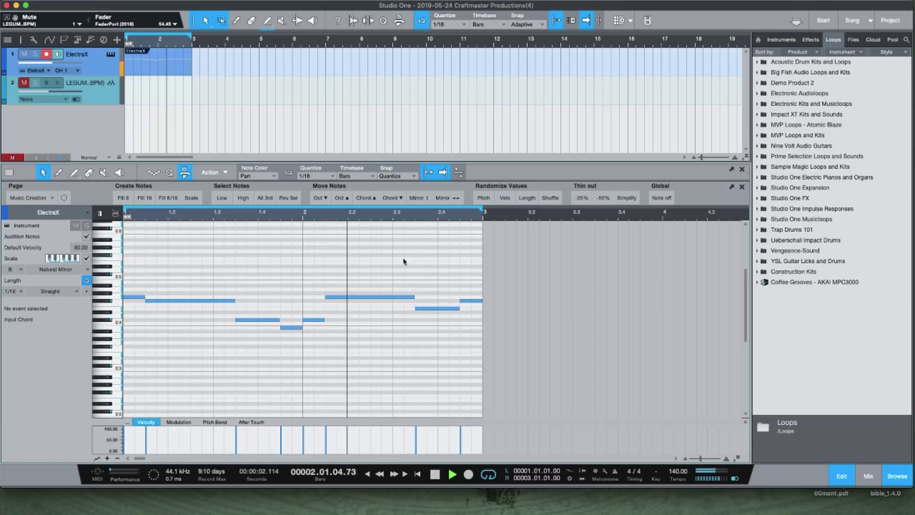
# - Delete all melody notes and refill the part with a new two-bar B2–B3 fill at velocity 100
pyautogui.press('space')
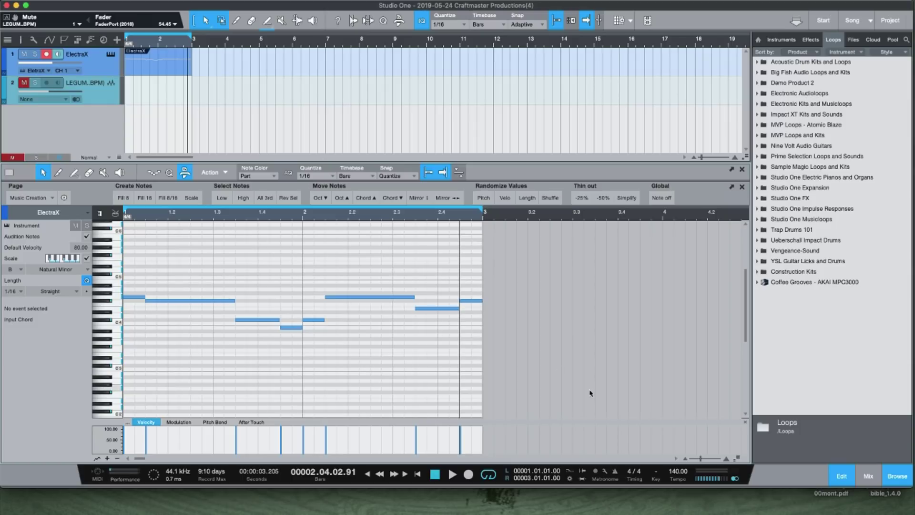
pyautogui.moveTo(592, 337); pyautogui.dragTo(3, 224)
pyautogui.press('Delete')
pyautogui.hotkey('ctrl', 'shift', 'f')
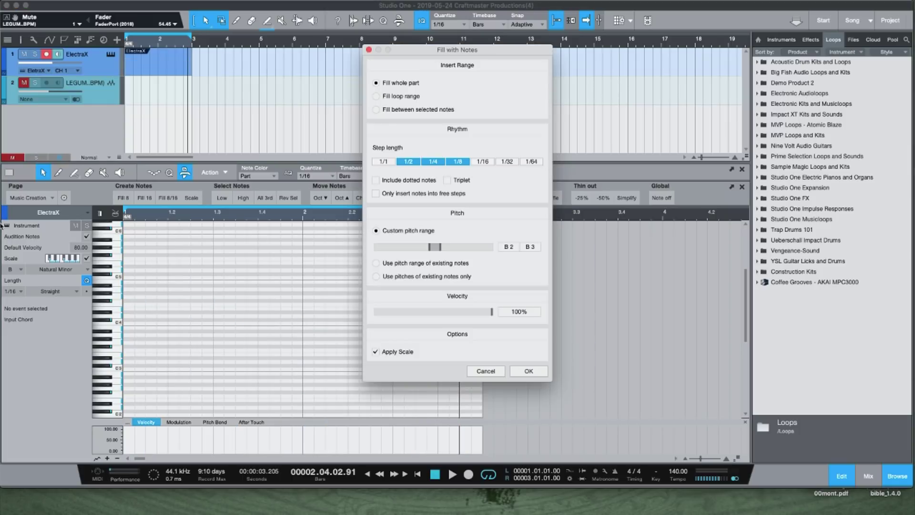
pyautogui.click(530, 374)
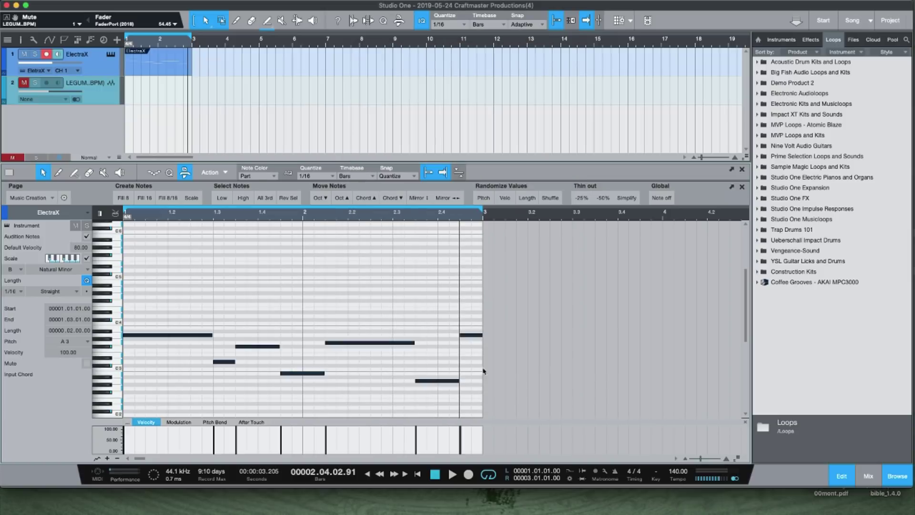